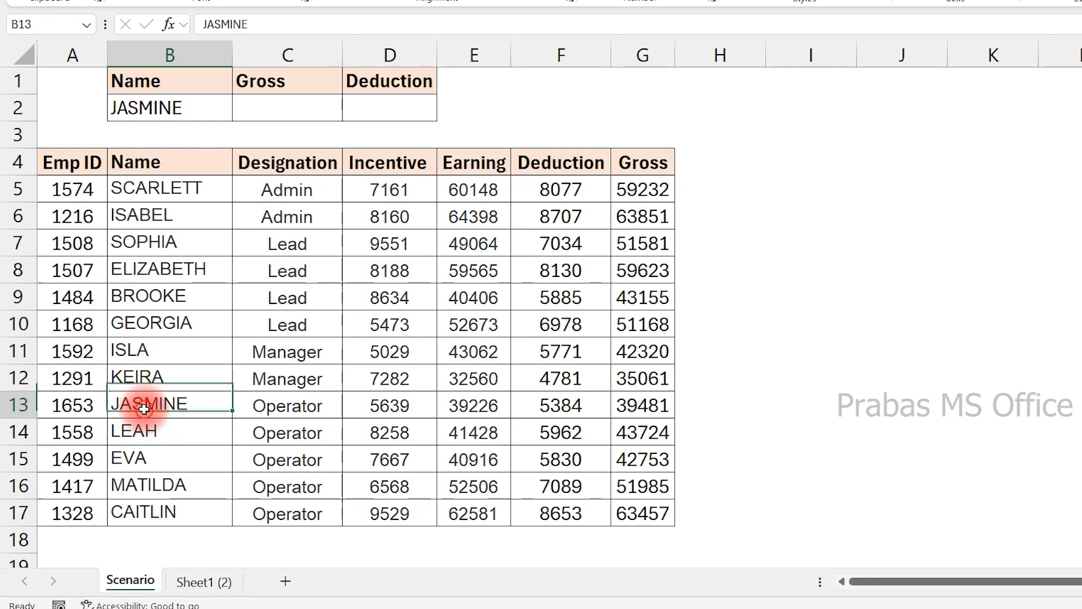
{"action": "left_click", "coordinate": [253, 113]}
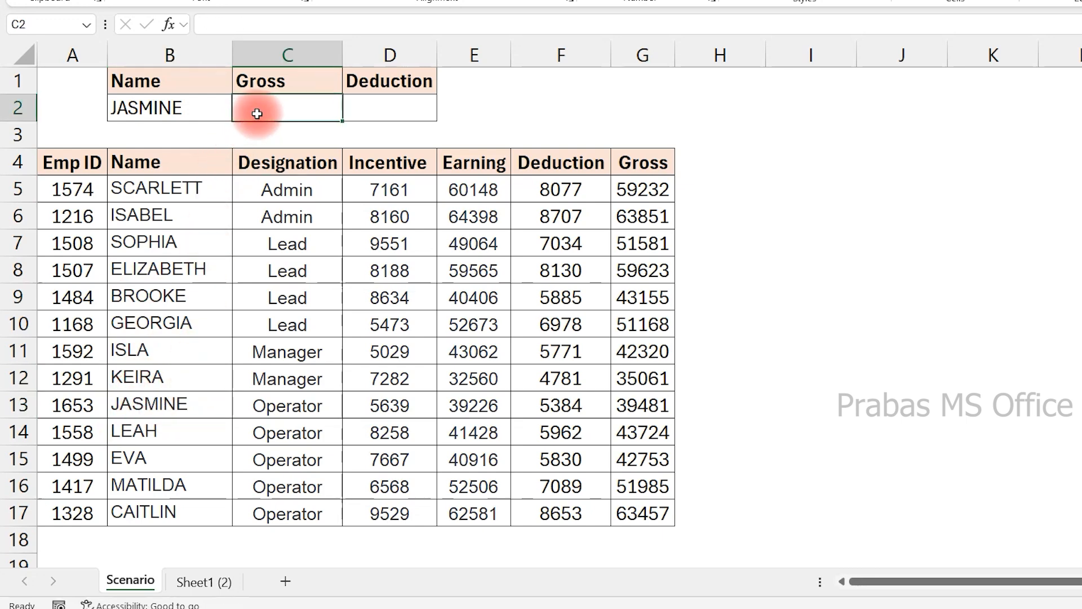
{"action": "left_click", "coordinate": [378, 103]}
{"action": "left_click_drag", "start_coordinate": [314, 106], "coordinate": [367, 114]}
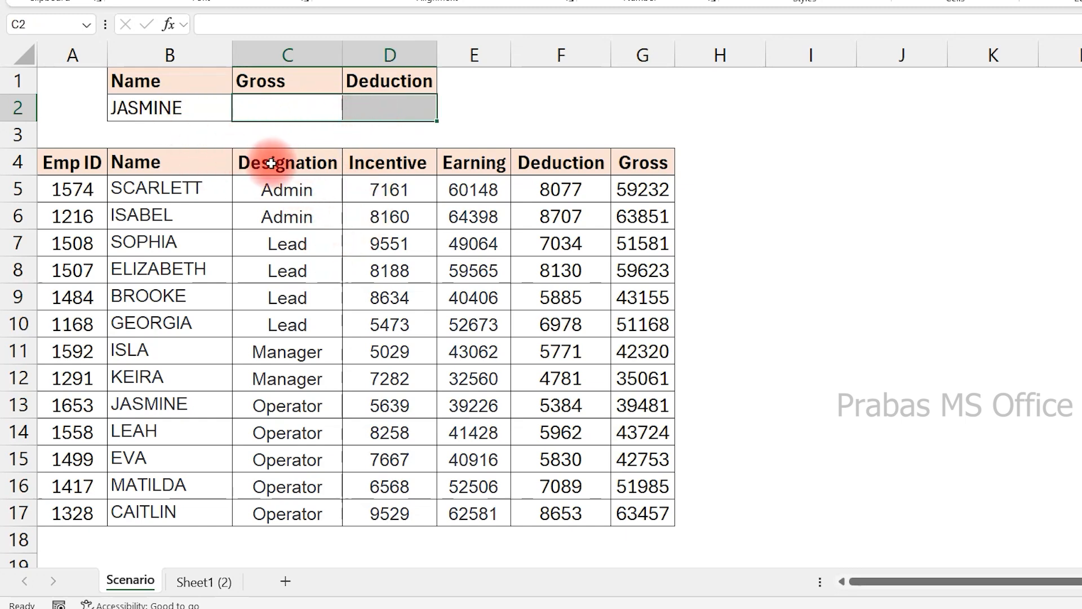
{"action": "left_click", "coordinate": [264, 122]}
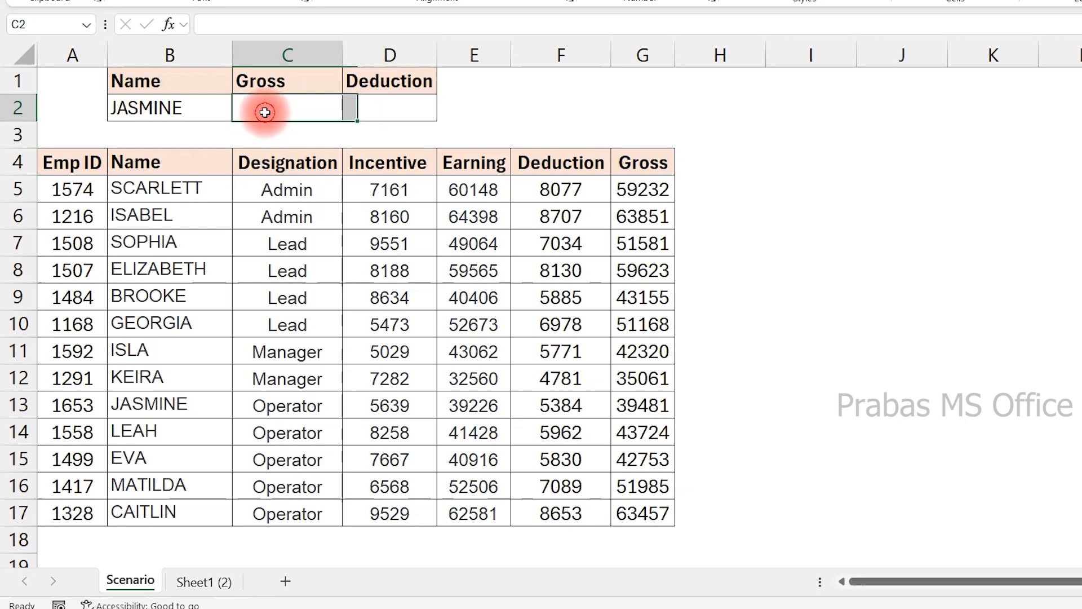
{"action": "left_click_drag", "start_coordinate": [266, 188], "coordinate": [620, 508]}
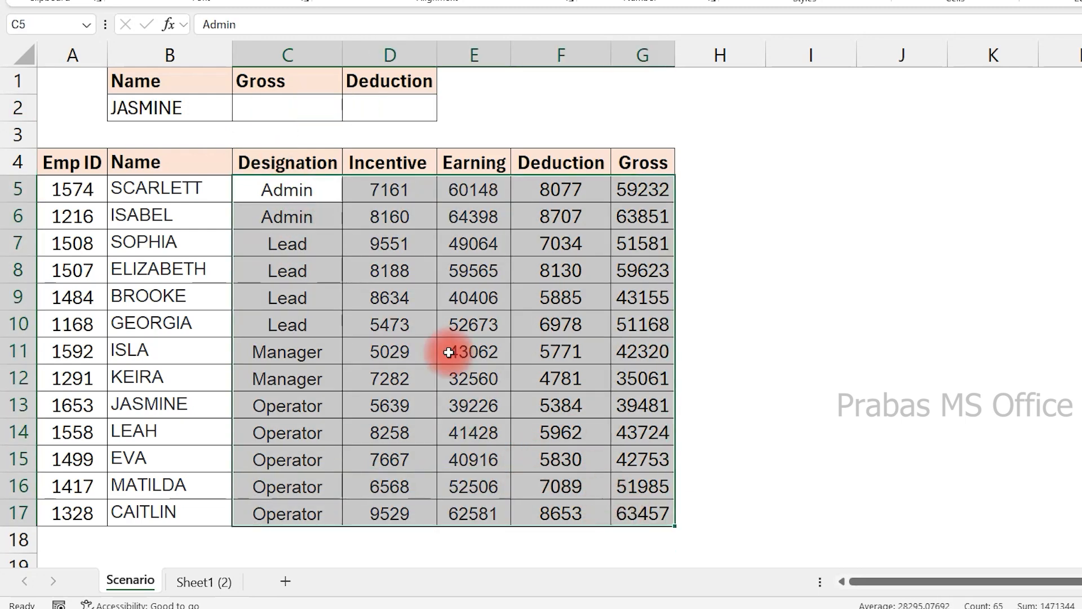
- Start a VLOOKUP formula in C2 with B2 as the lookup value and B4:G17 as the table array
{"action": "left_click", "coordinate": [286, 108]}
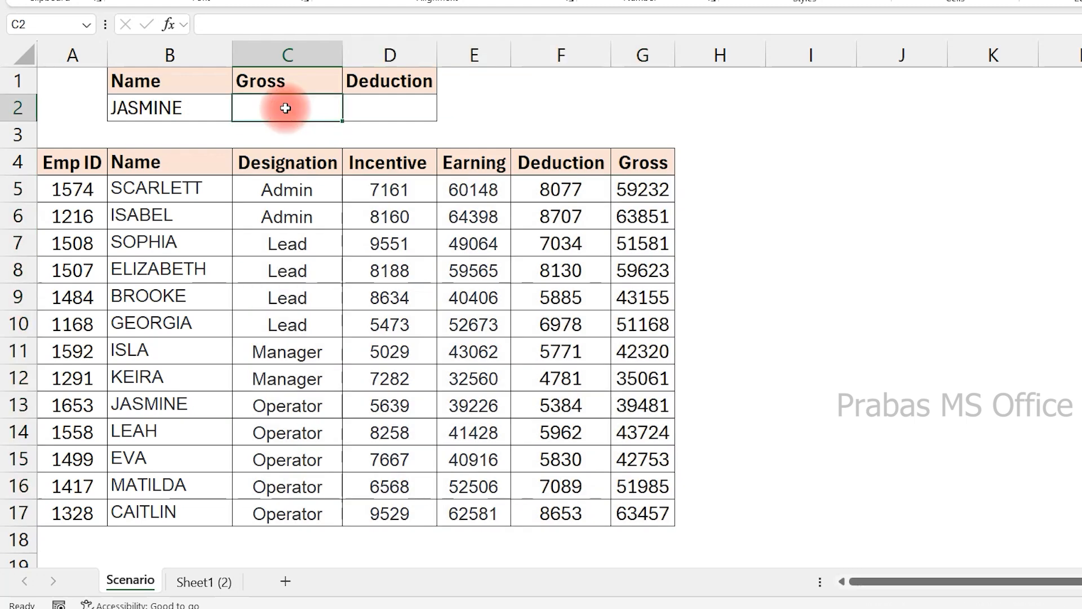
{"action": "type", "text": "=vl"}
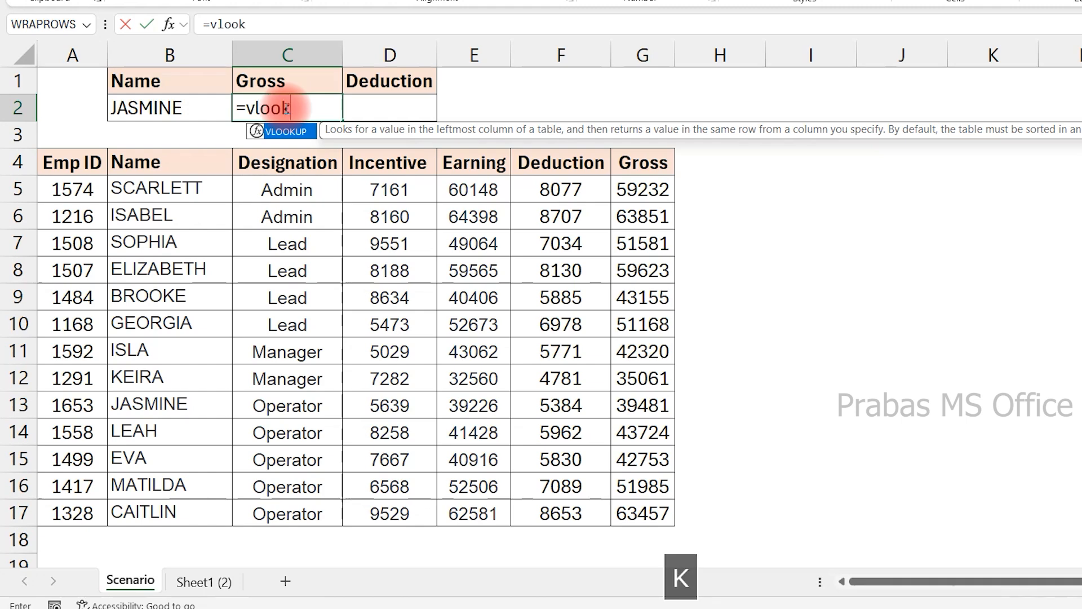
{"action": "type", "text": "ook"}
{"action": "key", "text": "Tab"}
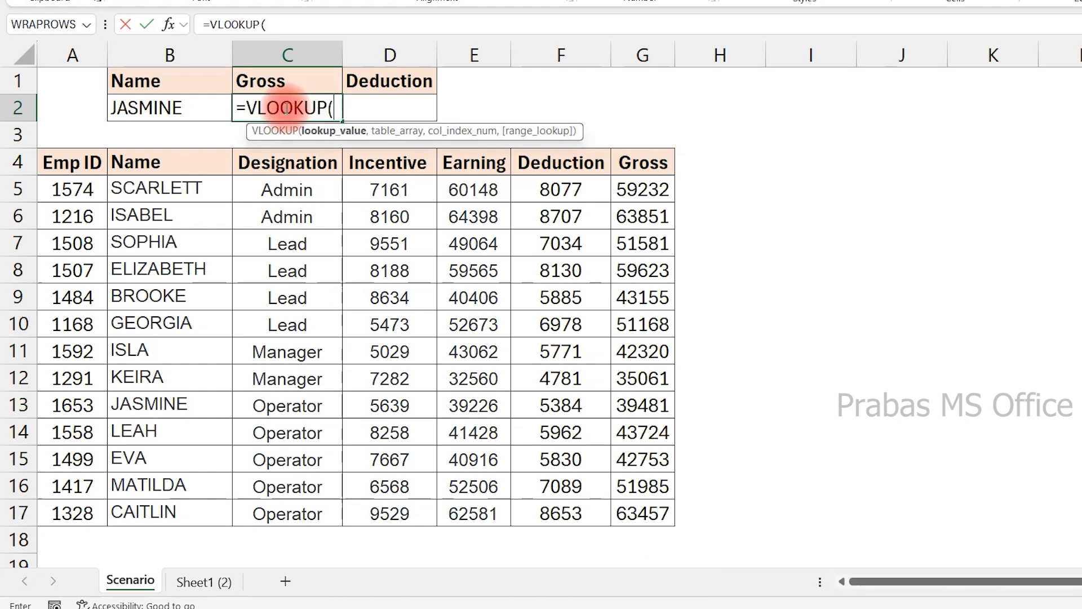
{"action": "left_click", "coordinate": [203, 107]}
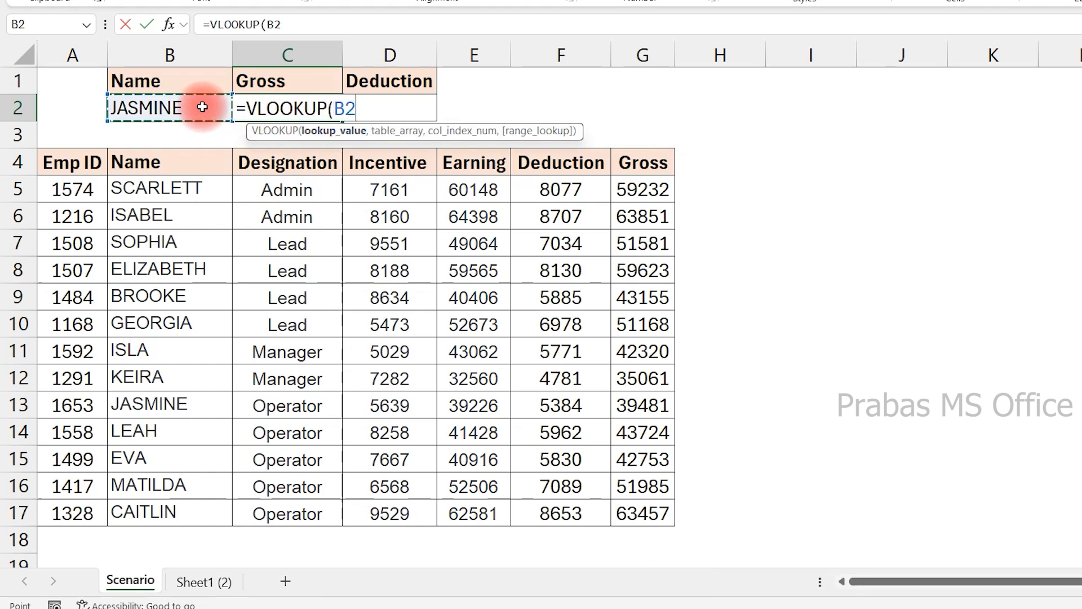
{"action": "type", "text": ","}
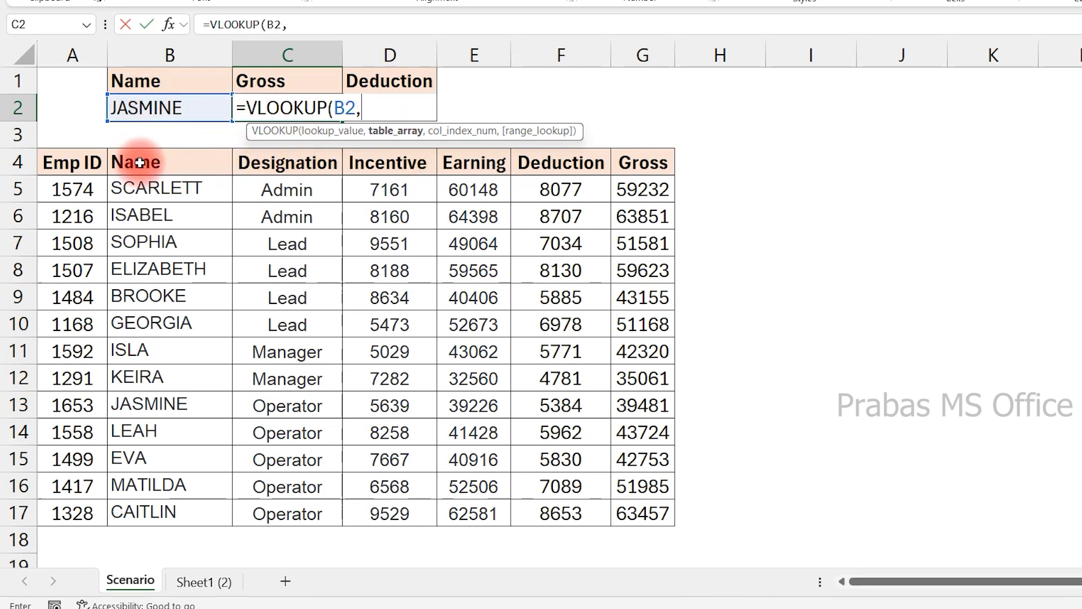
{"action": "left_click_drag", "start_coordinate": [145, 162], "coordinate": [657, 514]}
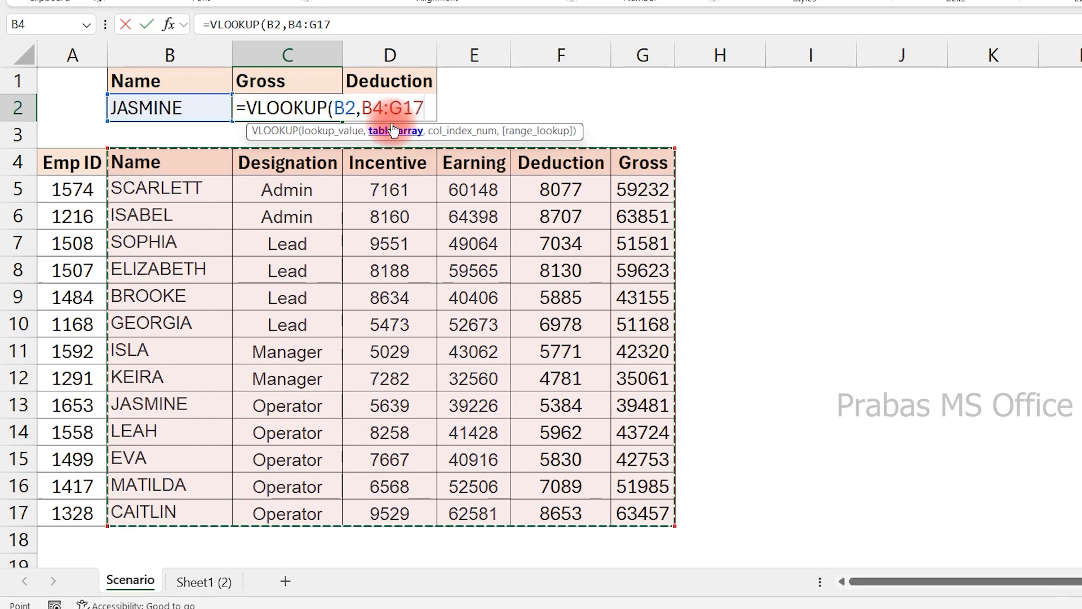
- Complete the VLOOKUP formula in C2 with column index 6 and FALSE for an exact match
{"action": "type", "text": ","}
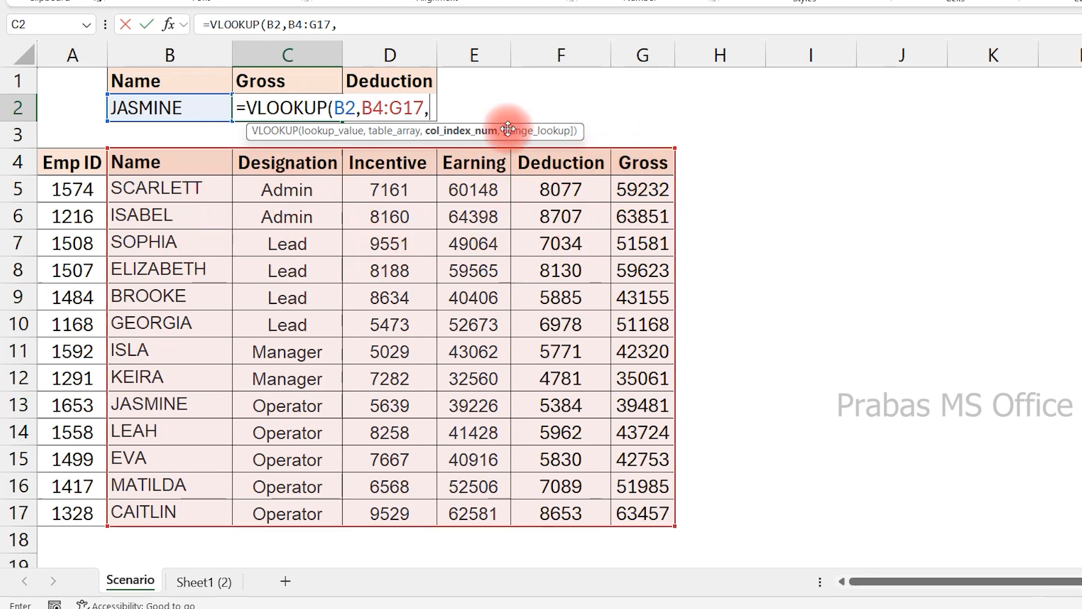
{"action": "type", "text": "6m"}
{"action": "key", "text": "BackSpace"}
{"action": "type", "text": ","}
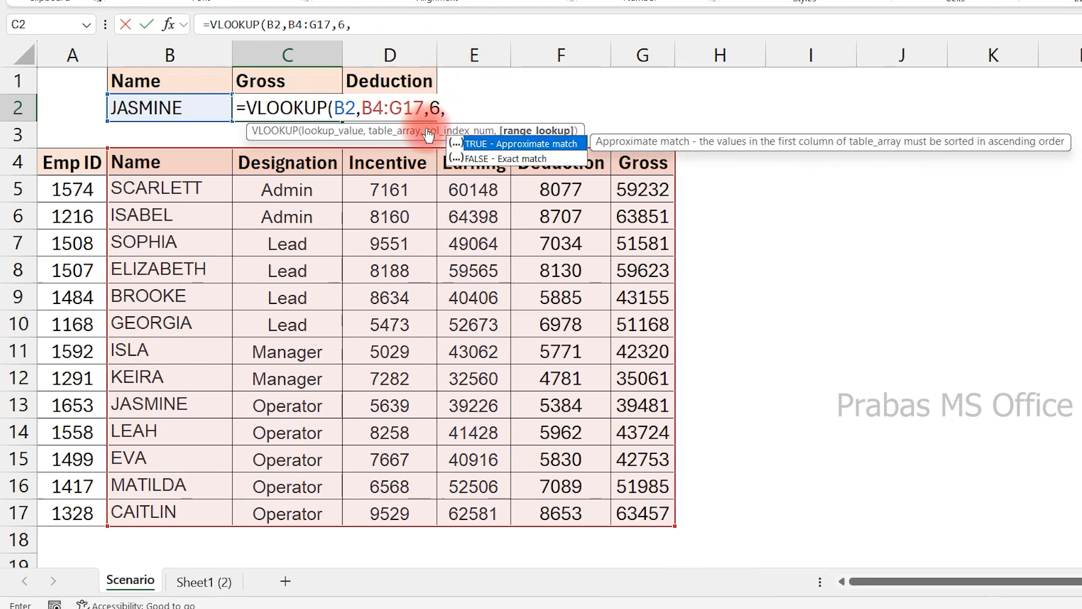
{"action": "double_click", "coordinate": [491, 158]}
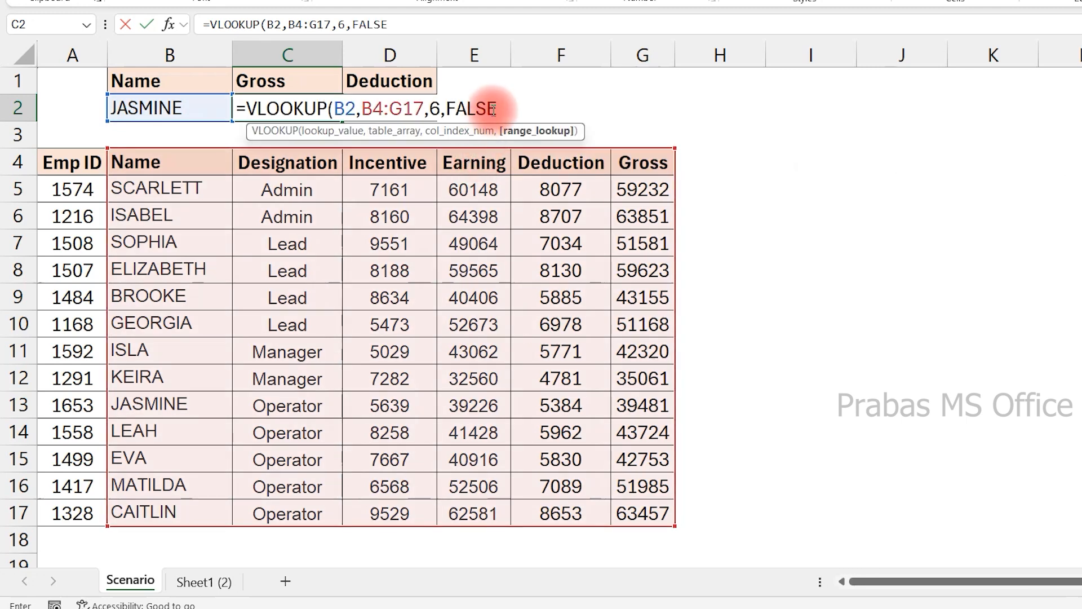
{"action": "type", "text": ")"}
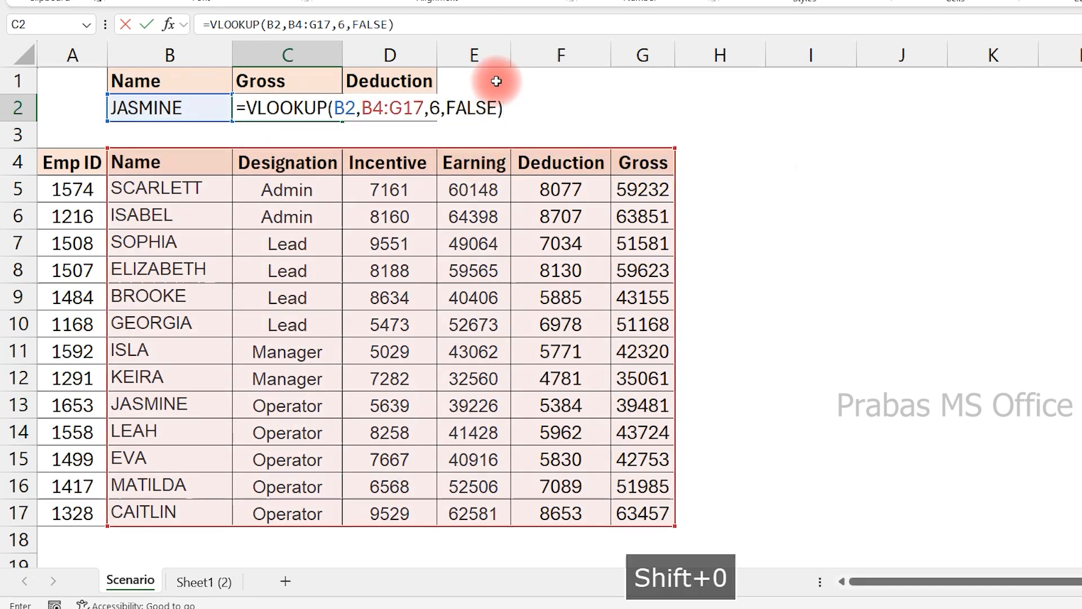
{"action": "key", "text": "Return"}
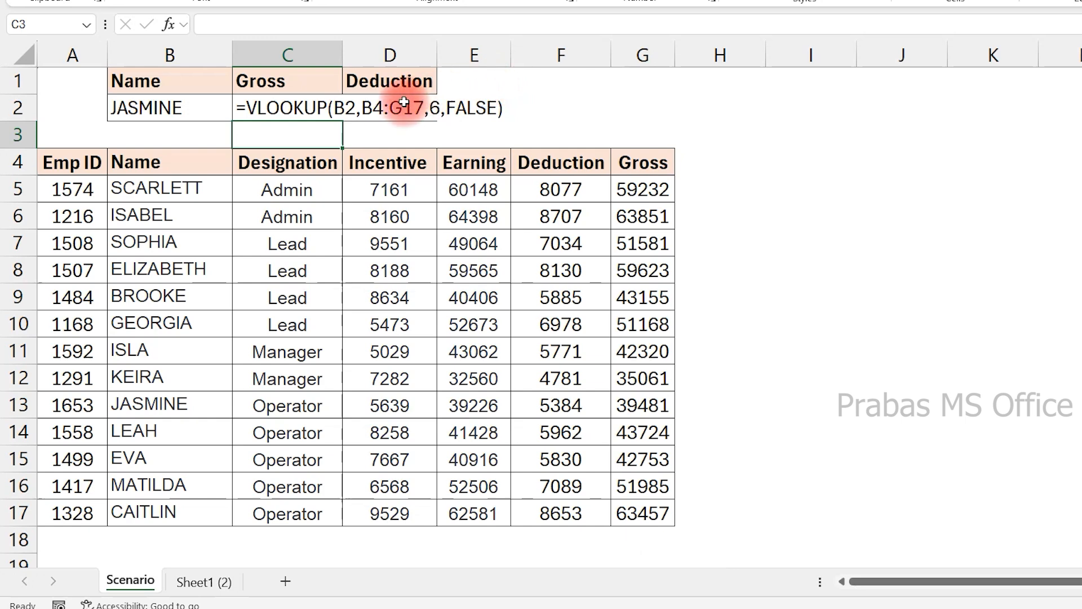
- Examine the formula in C2, the employee table's Gross column and the looked-up employee's Gross cell G13
{"action": "left_click", "coordinate": [659, 164]}
{"action": "left_click_drag", "start_coordinate": [659, 164], "coordinate": [637, 516]}
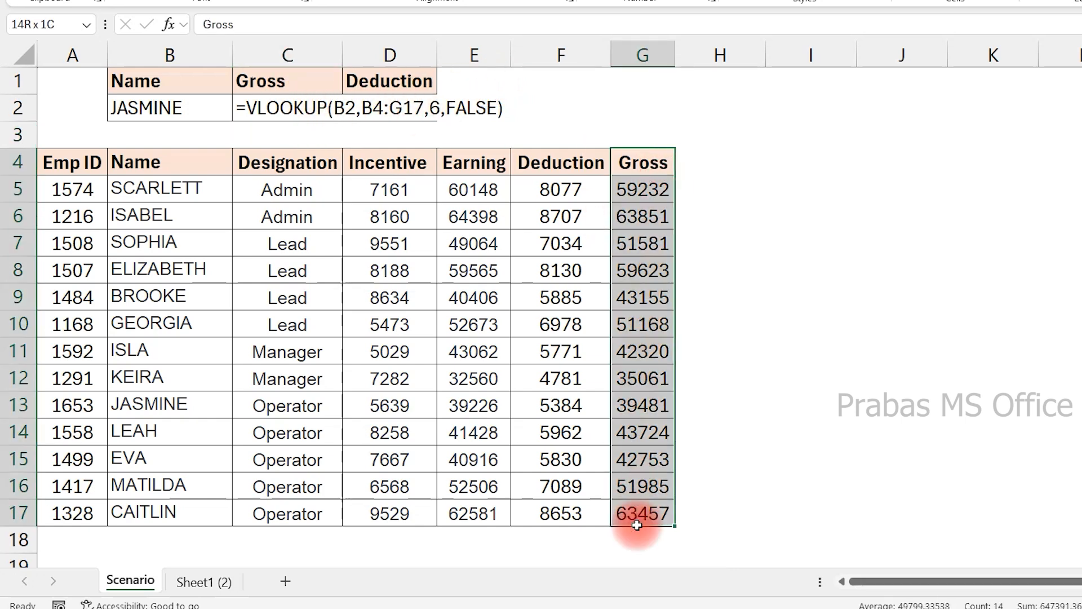
{"action": "left_click", "coordinate": [708, 354]}
{"action": "left_click", "coordinate": [285, 103]}
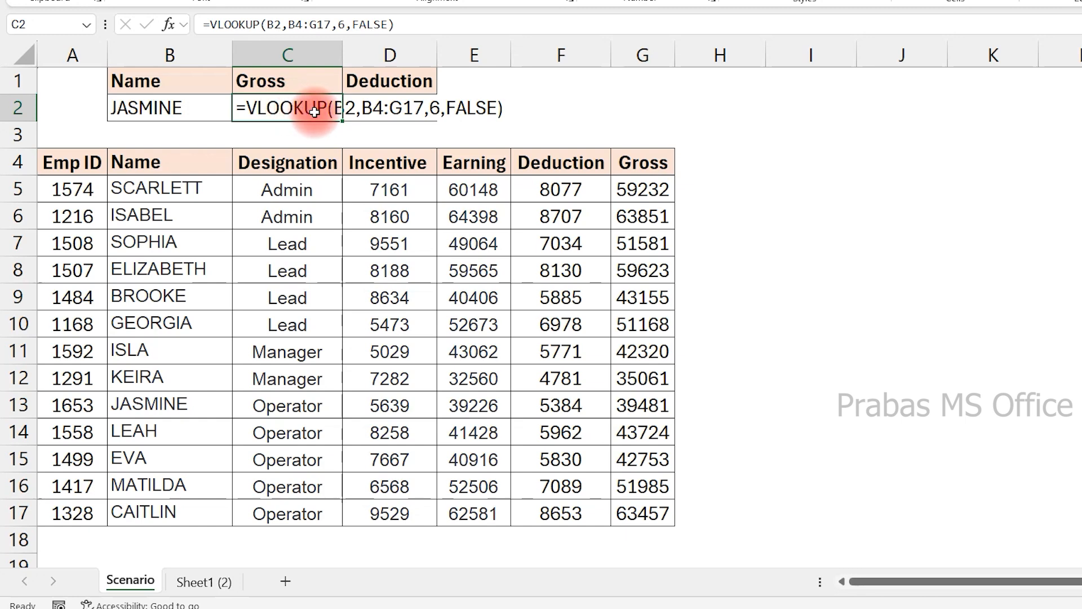
{"action": "left_click_drag", "start_coordinate": [641, 190], "coordinate": [620, 450]}
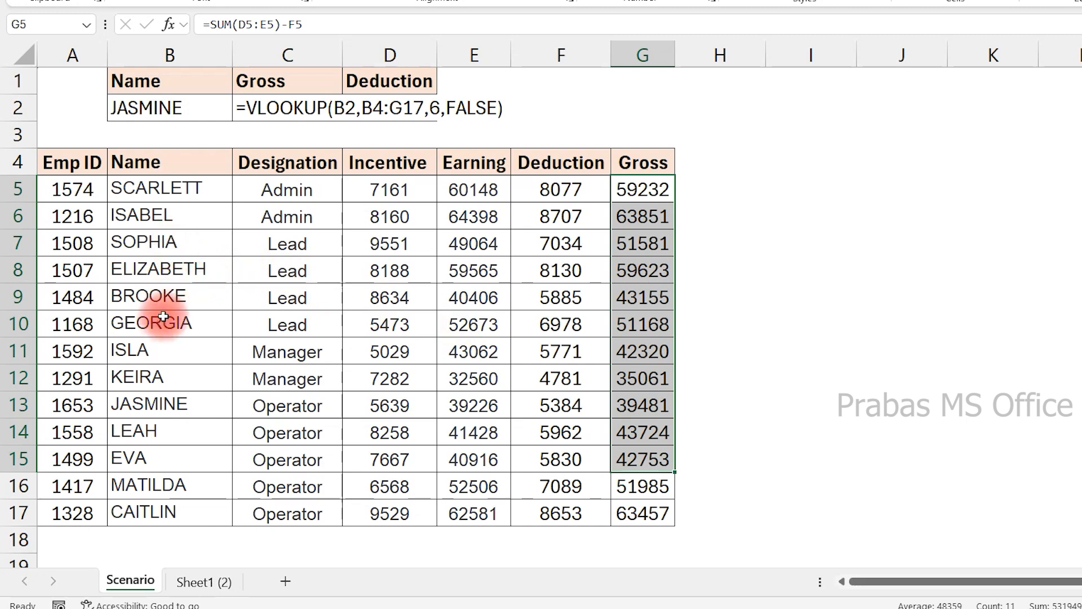
{"action": "left_click_drag", "start_coordinate": [162, 397], "coordinate": [633, 406]}
{"action": "left_click", "coordinate": [633, 406]}
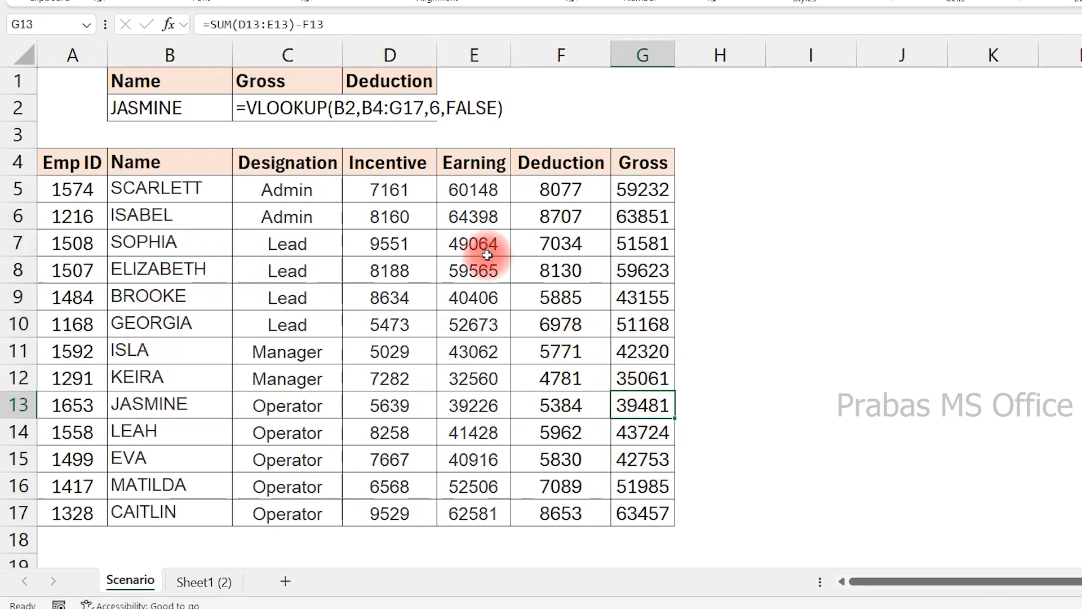
- Check the cell format settings of the VLOOKUP cell C2
{"action": "left_click", "coordinate": [273, 107]}
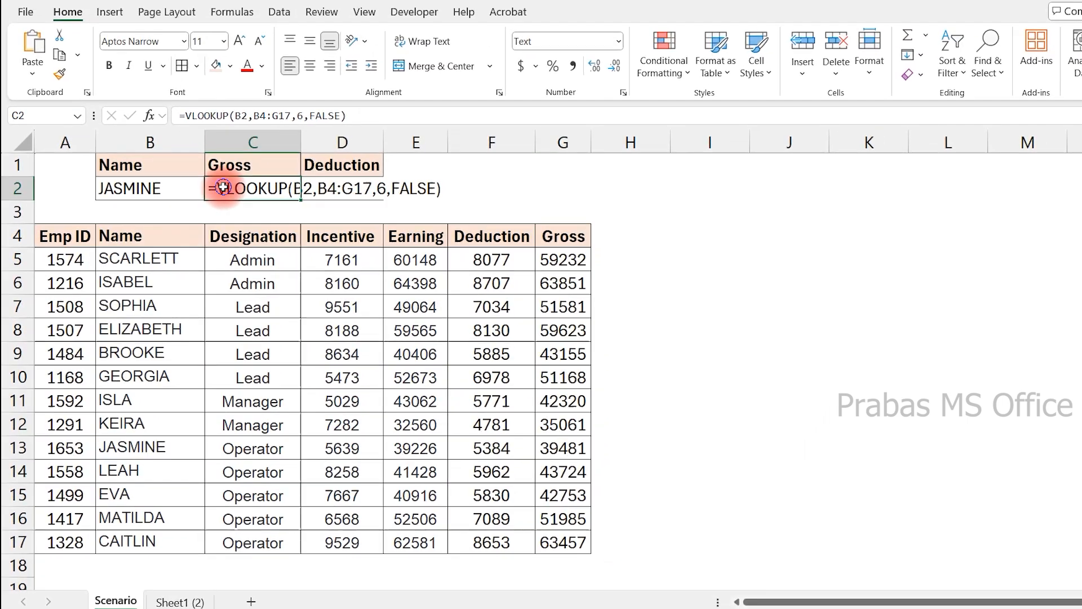
{"action": "right_click", "coordinate": [223, 188]}
{"action": "left_click", "coordinate": [270, 500]}
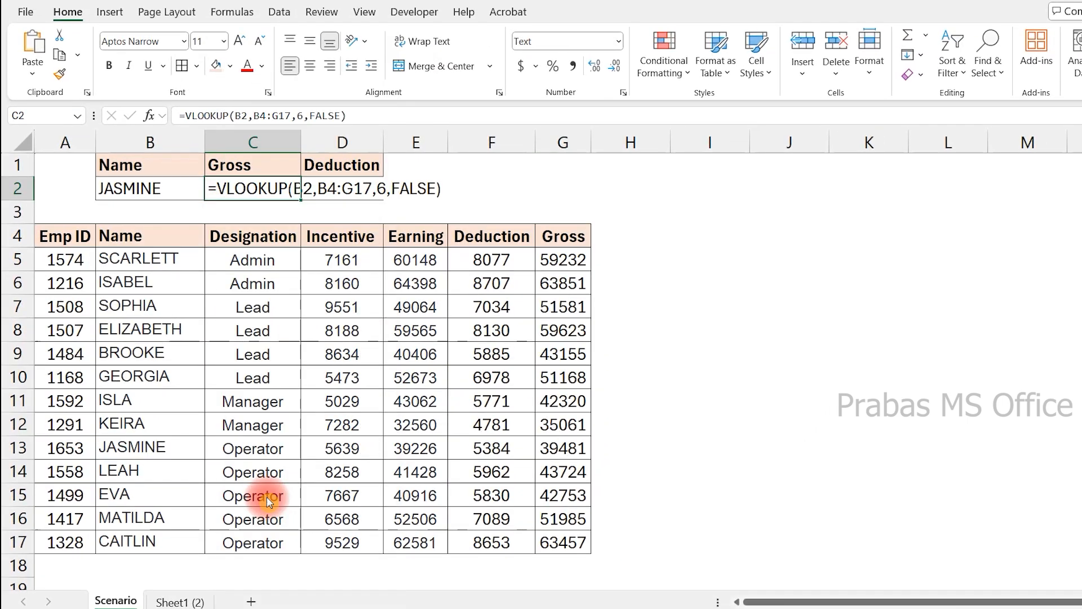
{"action": "left_click", "coordinate": [451, 254]}
{"action": "left_click", "coordinate": [254, 188]}
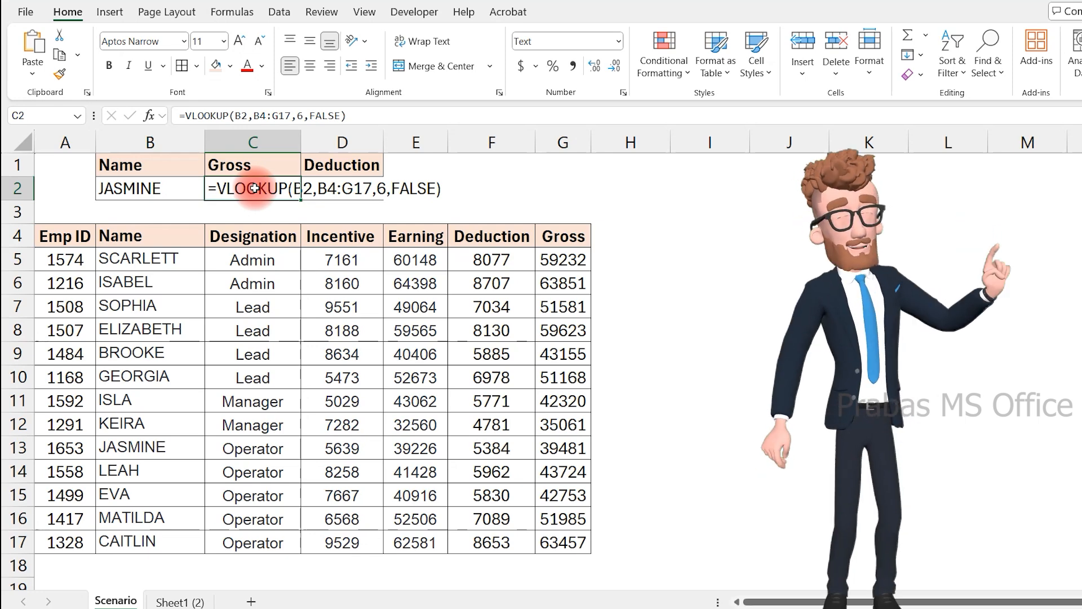
{"action": "key", "text": "Return"}
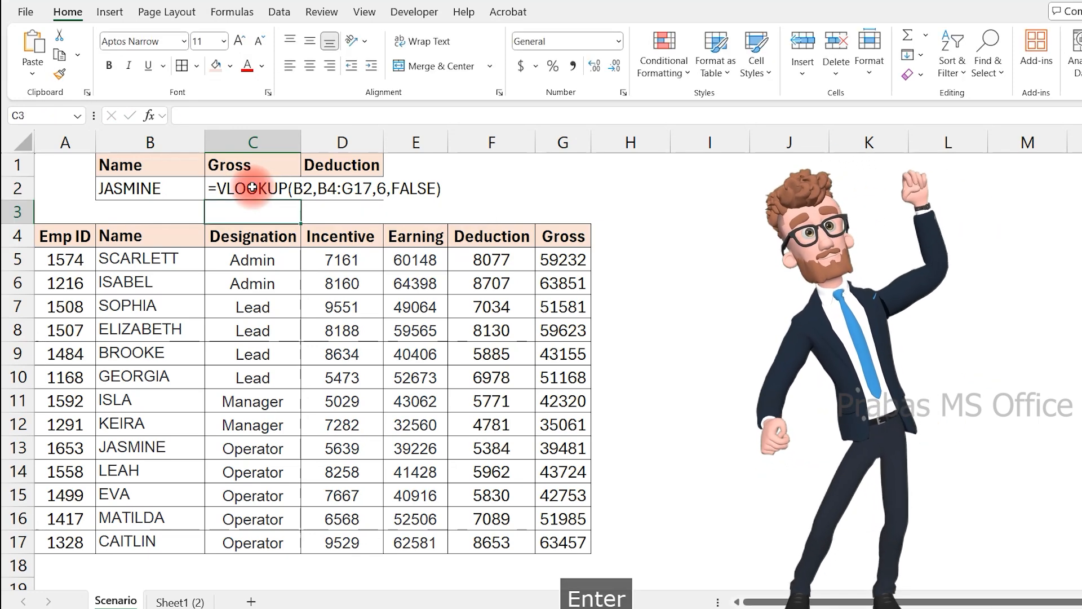
- Change the number format of C2 to Number and confirm the Number category in its Format Cells settings
{"action": "left_click", "coordinate": [252, 188]}
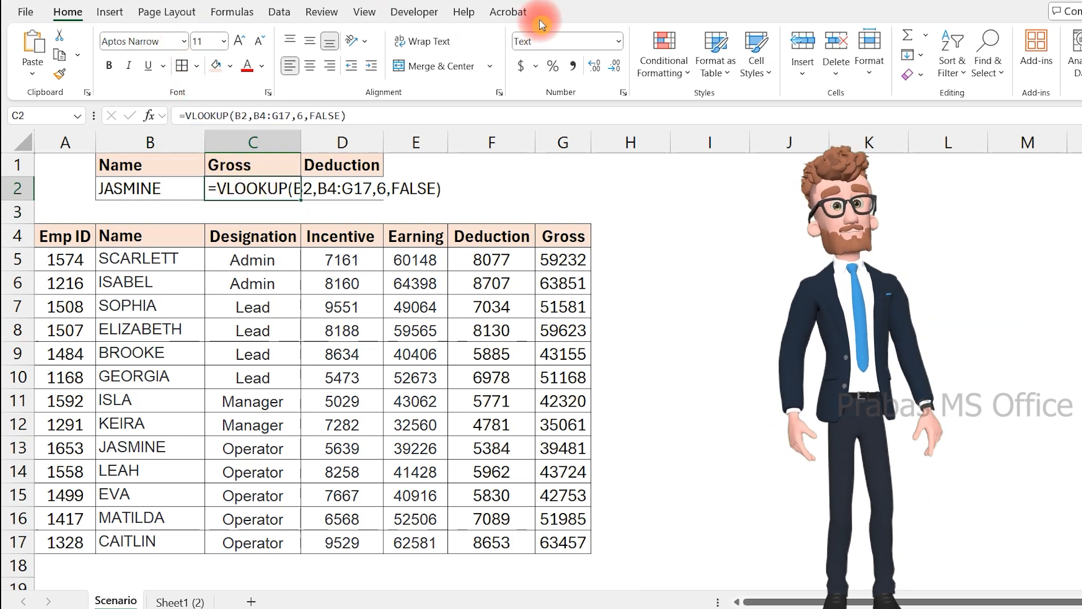
{"action": "left_click", "coordinate": [618, 40]}
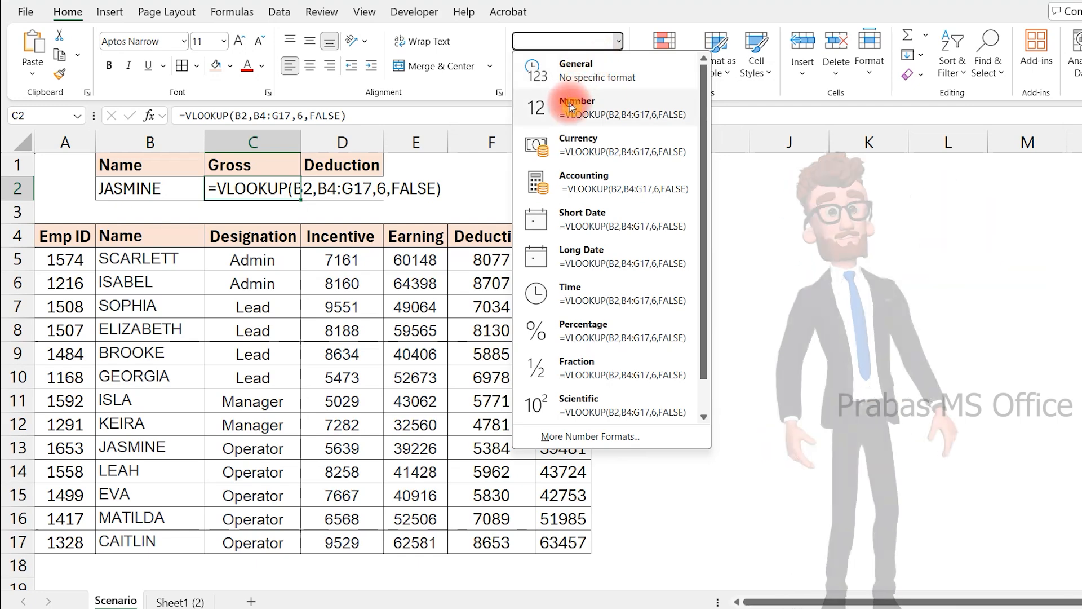
{"action": "left_click", "coordinate": [572, 106]}
{"action": "right_click", "coordinate": [243, 187]}
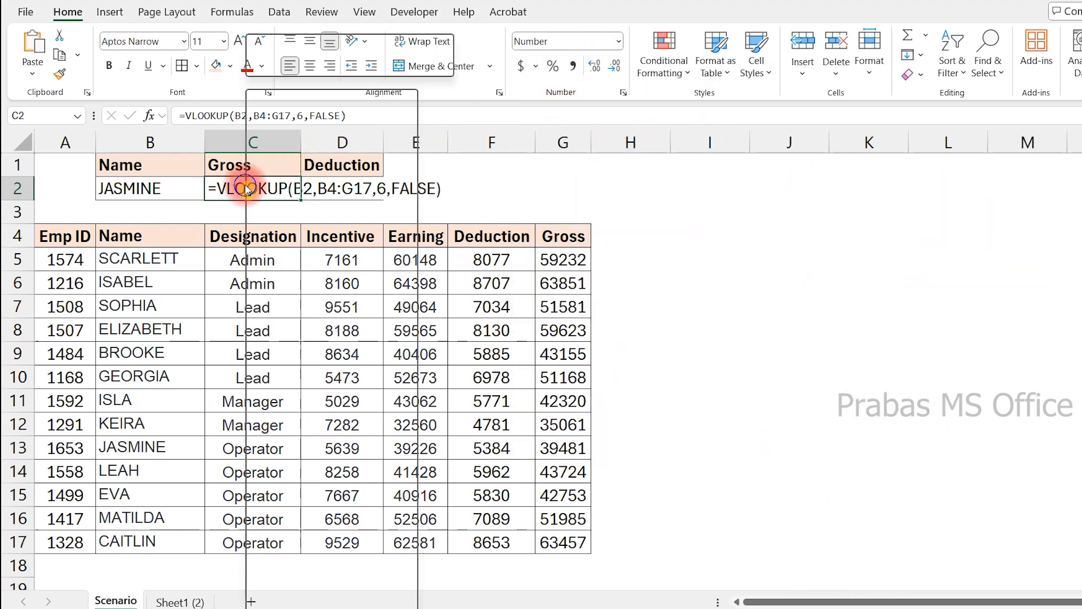
{"action": "left_click", "coordinate": [305, 501]}
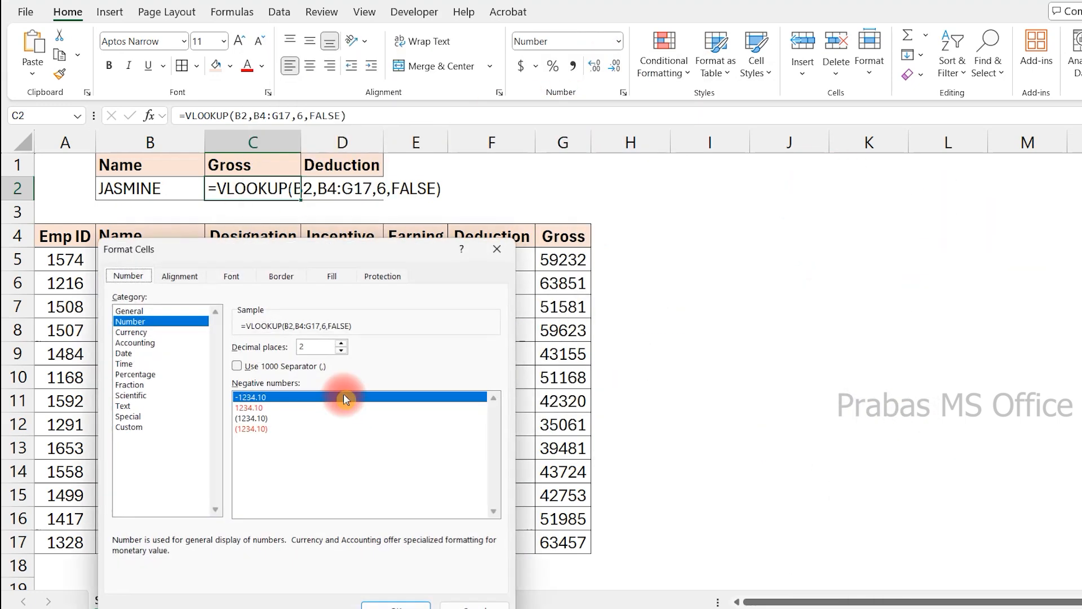
{"action": "left_click", "coordinate": [110, 407]}
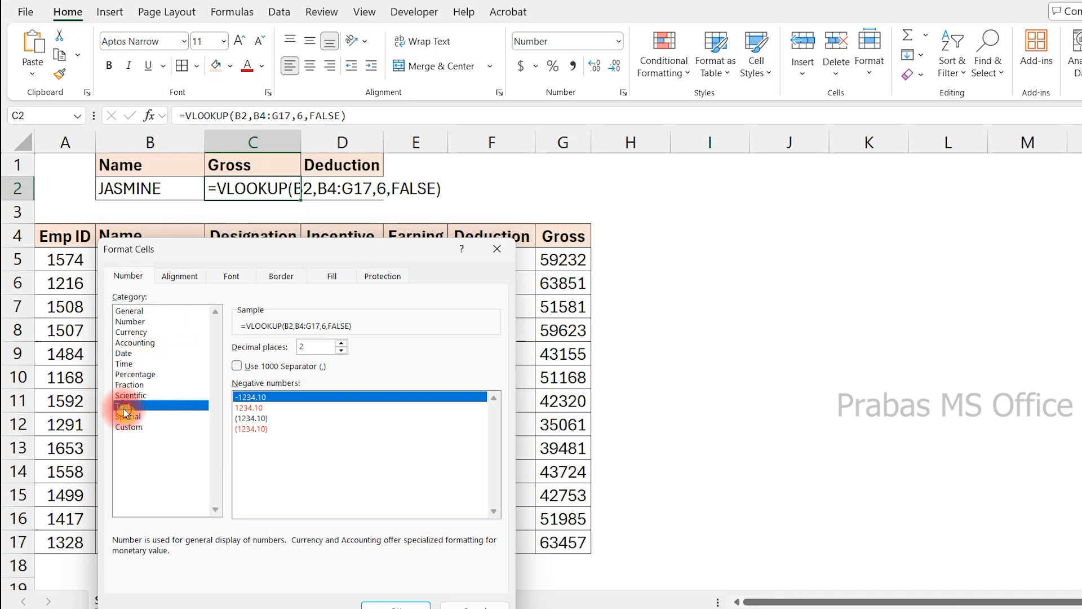
{"action": "left_click", "coordinate": [131, 321]}
{"action": "left_click", "coordinate": [387, 604]}
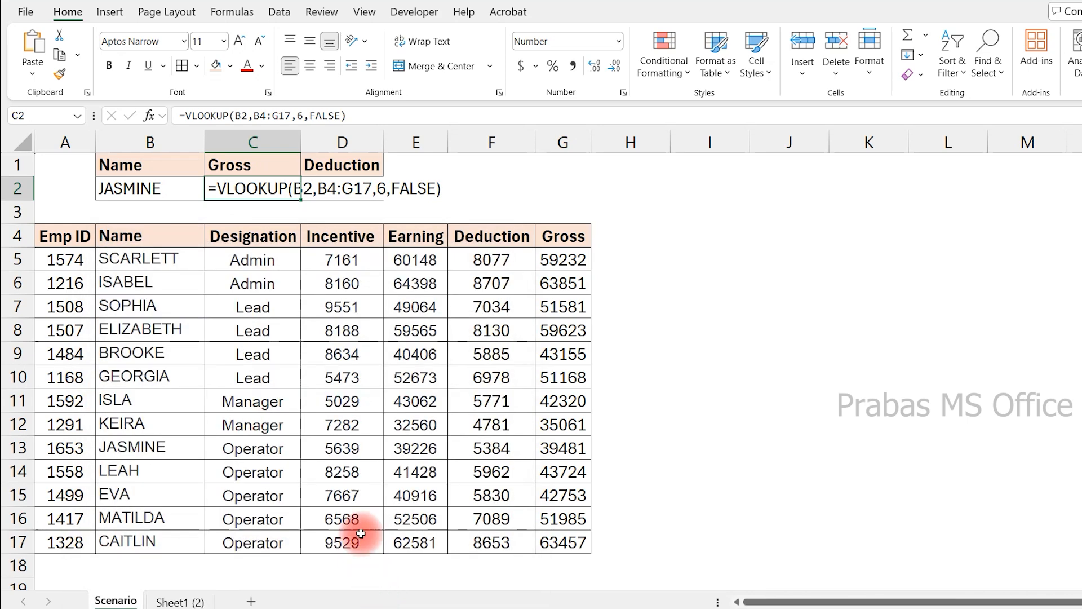
- Re-enter the VLOOKUP formula in C2 so that it recalculates under the Number format
{"action": "double_click", "coordinate": [251, 189]}
{"action": "key", "text": "Return"}
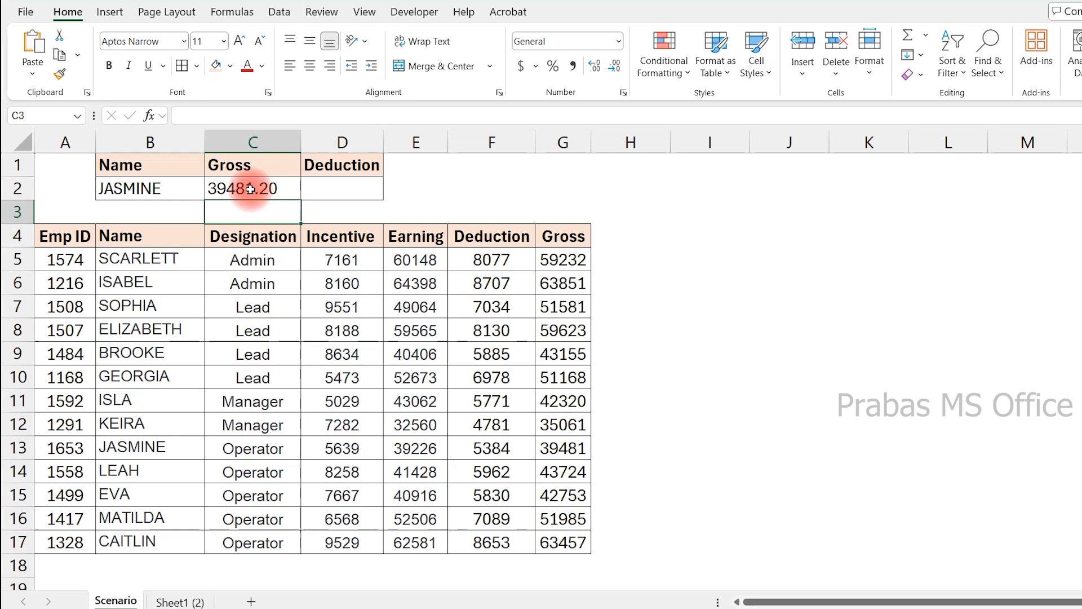
{"action": "left_click", "coordinate": [251, 188]}
{"action": "double_click", "coordinate": [251, 188]}
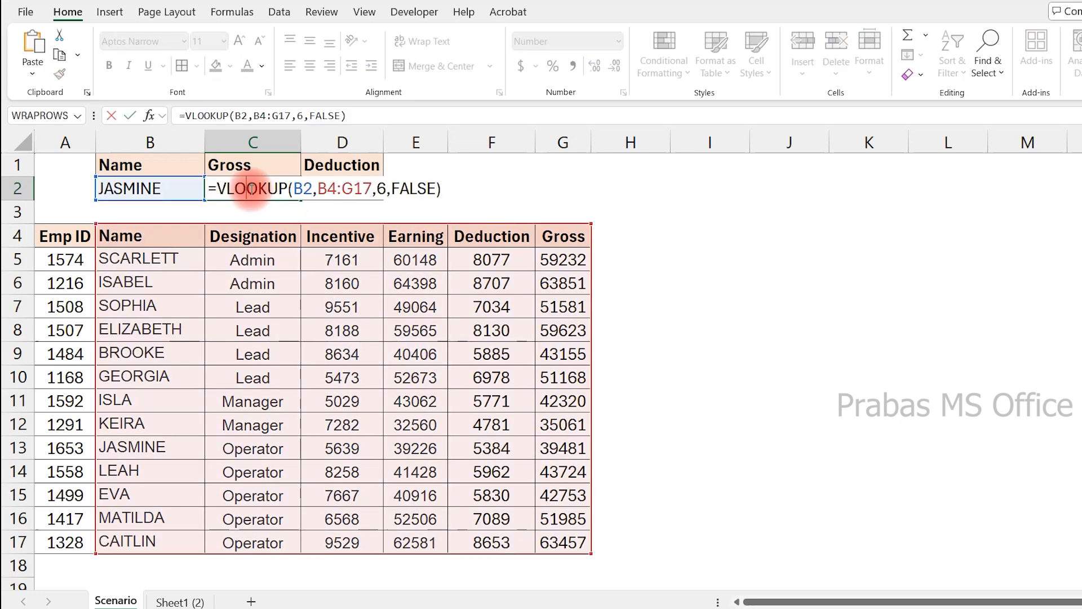
{"action": "key", "text": "Return"}
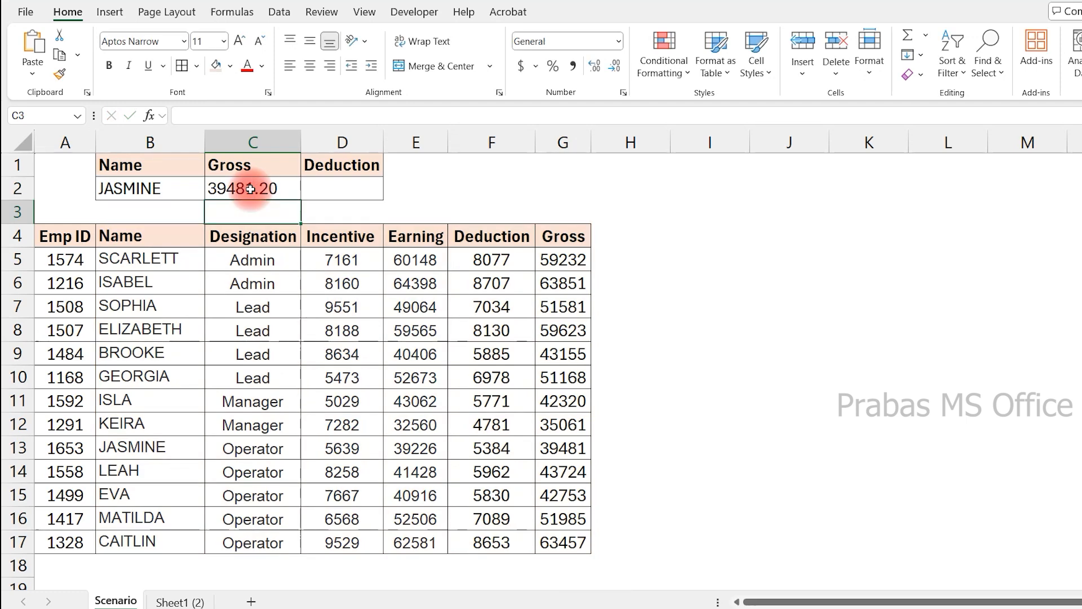
{"action": "left_click", "coordinate": [251, 189]}
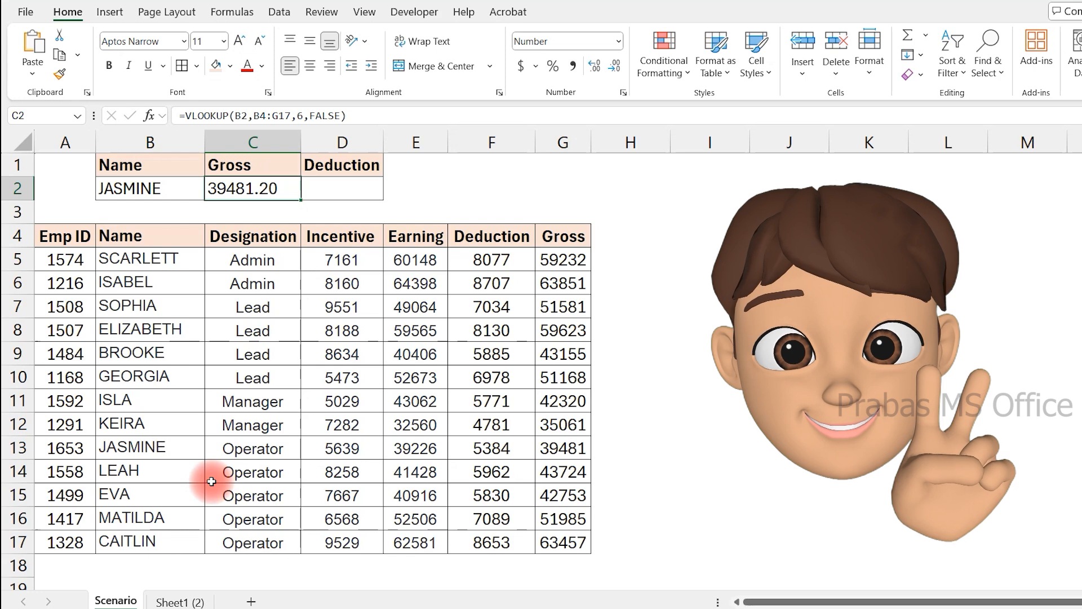
{"action": "left_click_drag", "start_coordinate": [581, 260], "coordinate": [573, 544]}
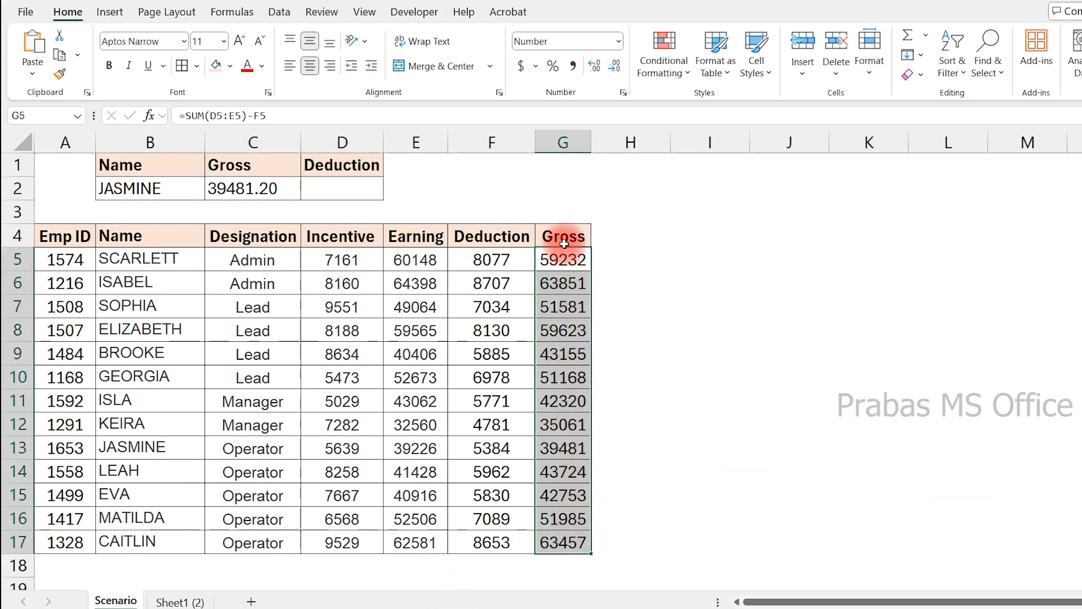
- Replace the Deduction header in D1 with the text "sum"
{"action": "left_click", "coordinate": [338, 164]}
{"action": "type", "text": "sum"}
{"action": "key", "text": "Tab"}
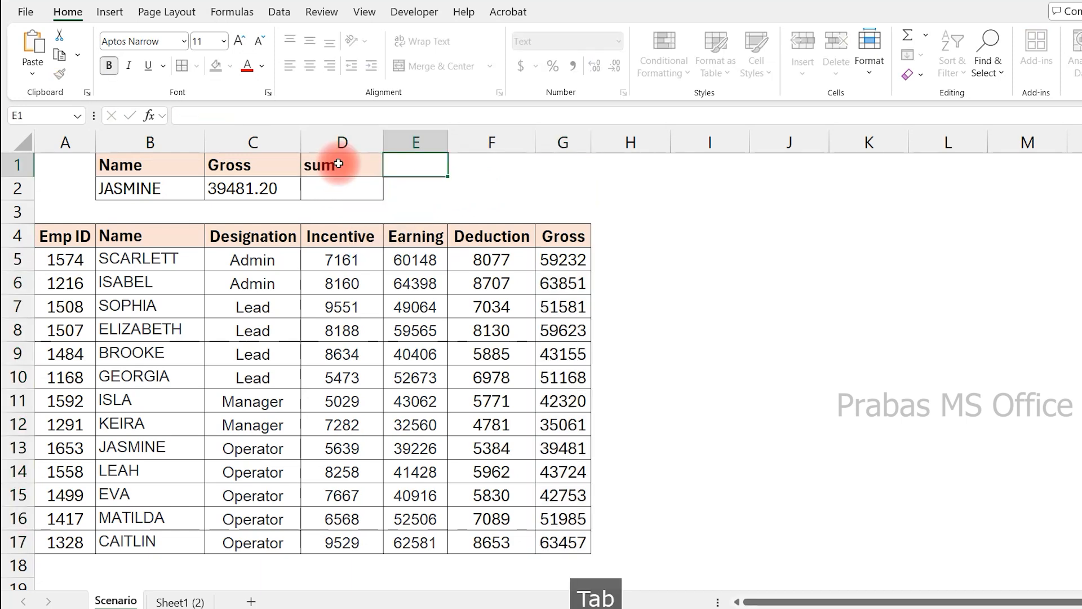
- Change the header in D1 to "Gross sum"
{"action": "left_click", "coordinate": [239, 169]}
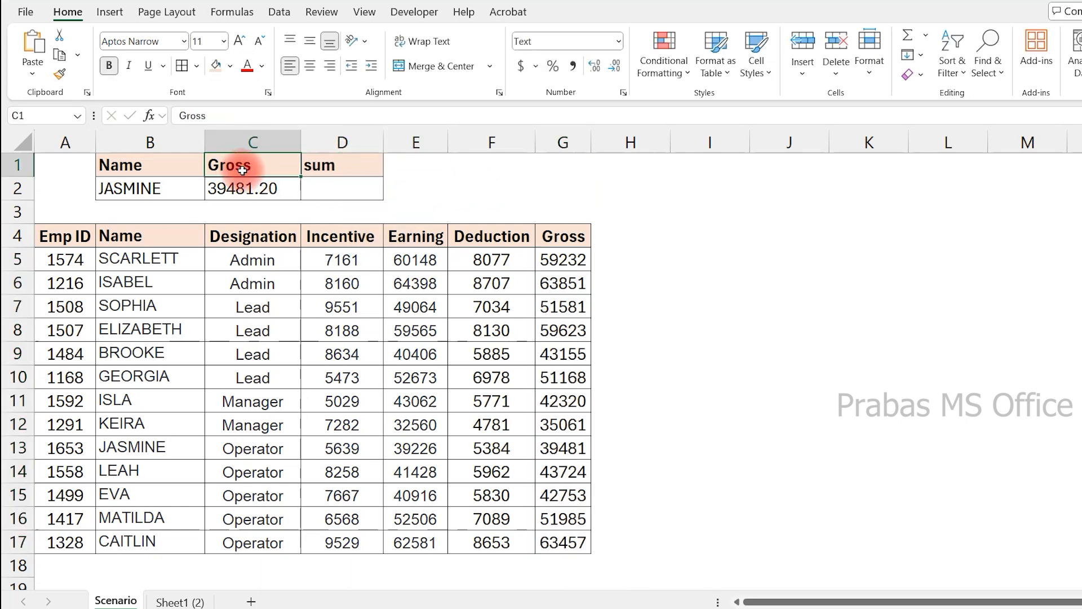
{"action": "left_click", "coordinate": [339, 167]}
{"action": "double_click", "coordinate": [339, 167]}
{"action": "key", "text": "Home"}
{"action": "key", "text": "ctrl+shift+g"}
{"action": "type", "text": "ross"}
{"action": "key", "text": "Home"}
{"action": "type", "text": "G"}
{"action": "key", "text": "Return"}
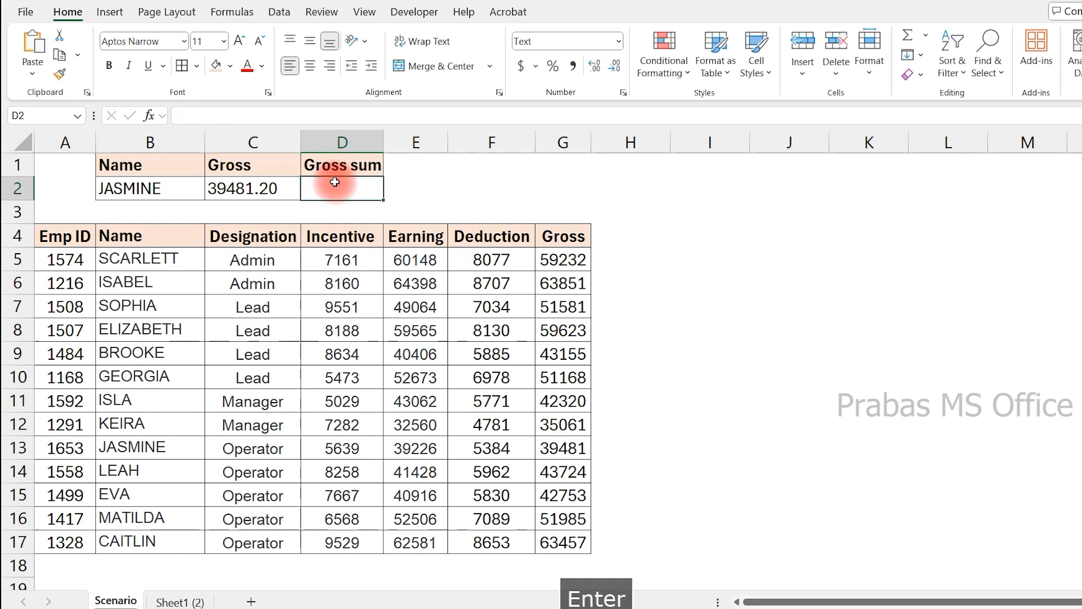
- Enter a SUM formula in D2 that totals the Gross values in G5:G17
{"action": "type", "text": "=sum"}
{"action": "key", "text": "Tab"}
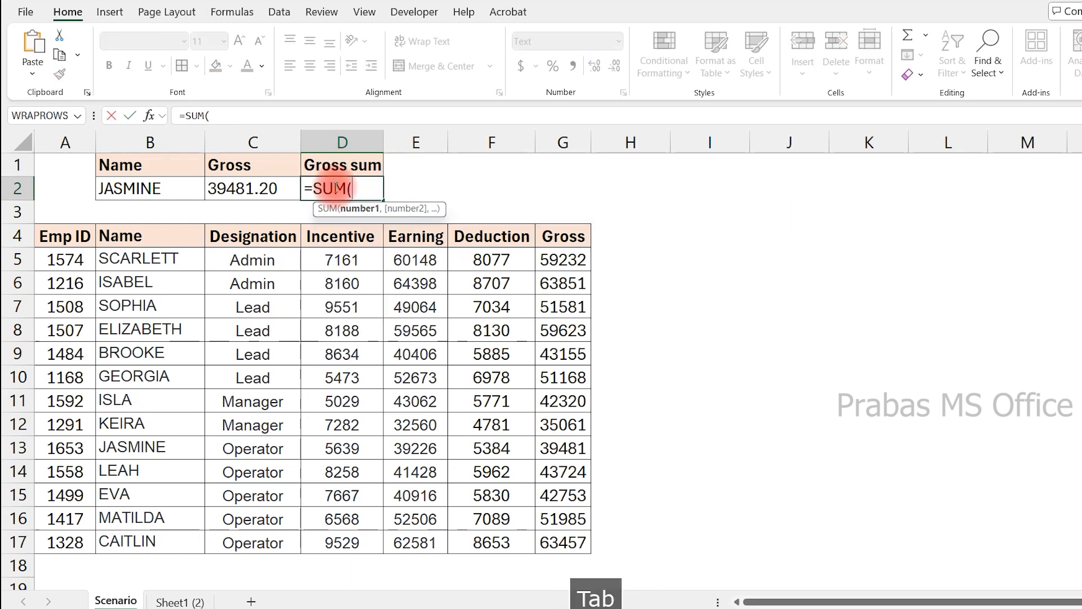
{"action": "left_click_drag", "start_coordinate": [558, 260], "coordinate": [572, 543]}
{"action": "key", "text": "Return"}
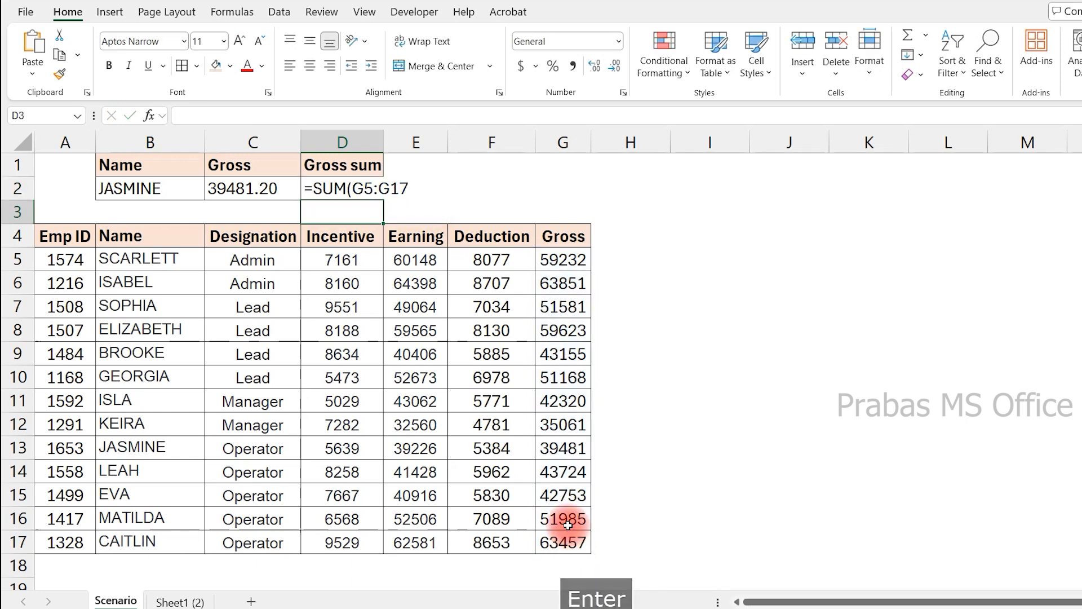
- Change the number format of D2 to Number and re-enter its SUM formula so that it recalculates
{"action": "left_click", "coordinate": [363, 188]}
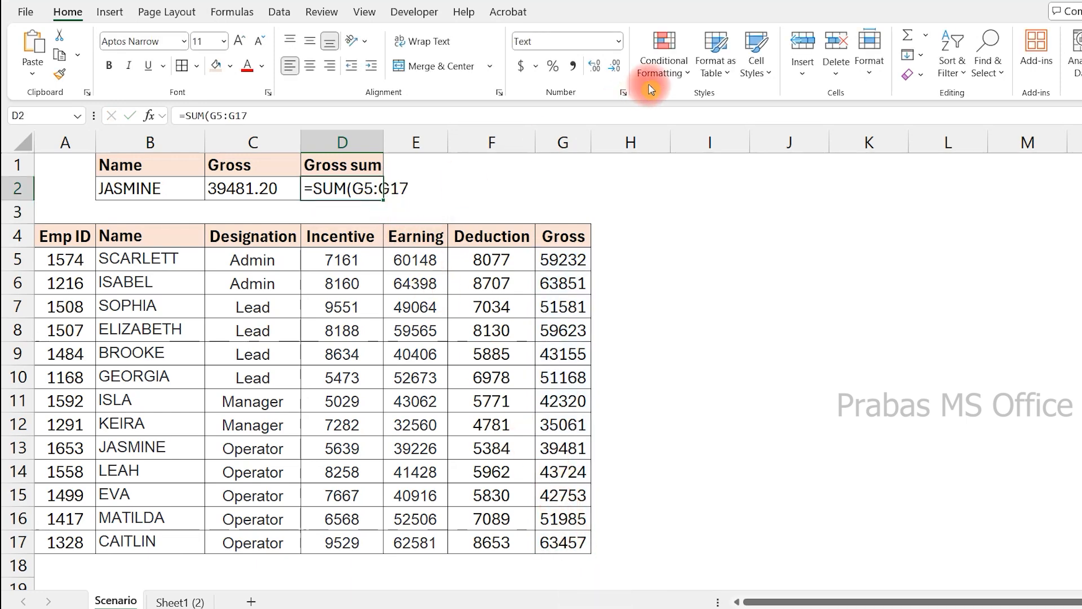
{"action": "left_click", "coordinate": [629, 46]}
{"action": "left_click", "coordinate": [580, 100]}
{"action": "left_click", "coordinate": [356, 195]}
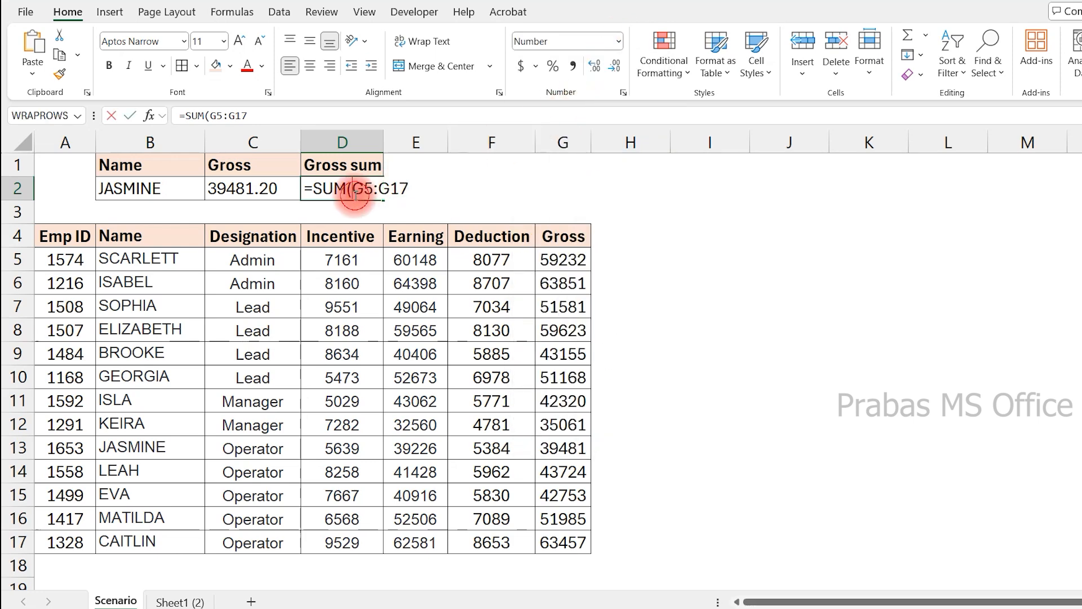
{"action": "key", "text": "Return"}
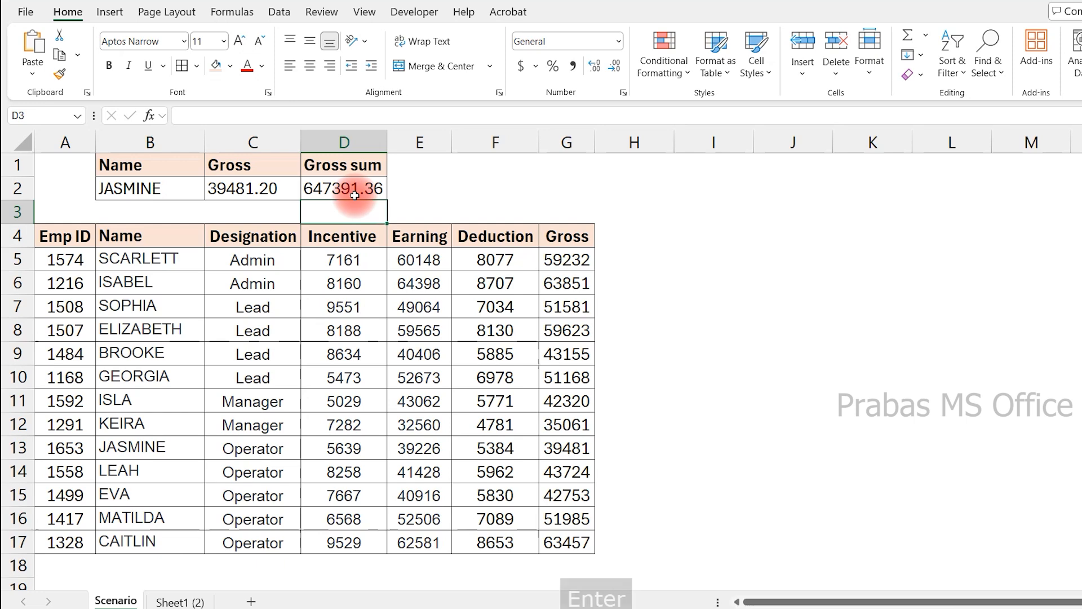
{"action": "left_click", "coordinate": [353, 190]}
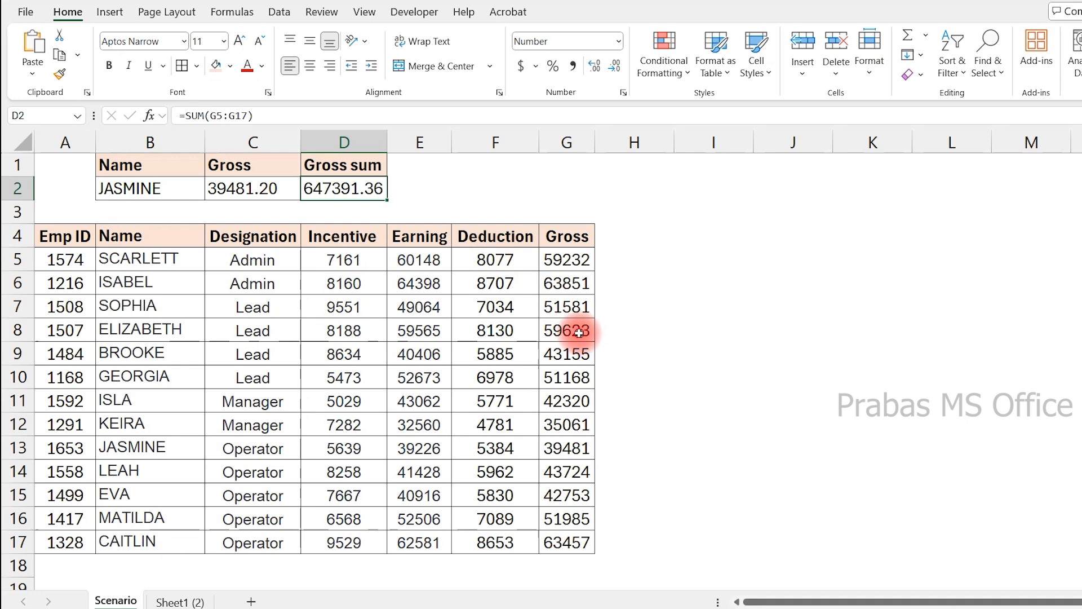
- Clear the Gross values in G8:G9 to test whether the sum updates, and undo the deletion
{"action": "left_click_drag", "start_coordinate": [576, 333], "coordinate": [573, 346]}
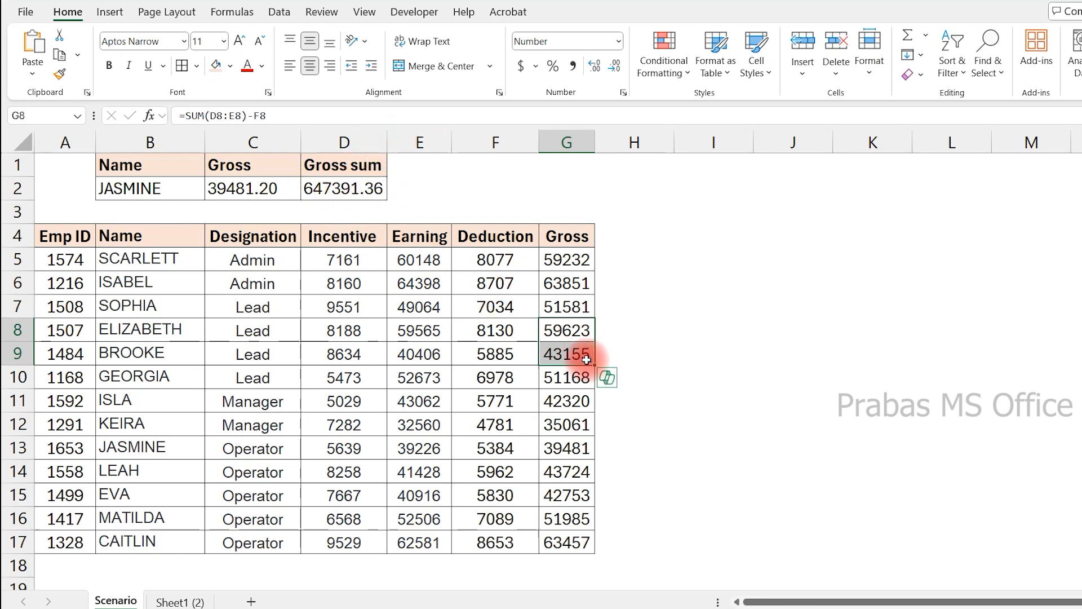
{"action": "key", "text": "Delete"}
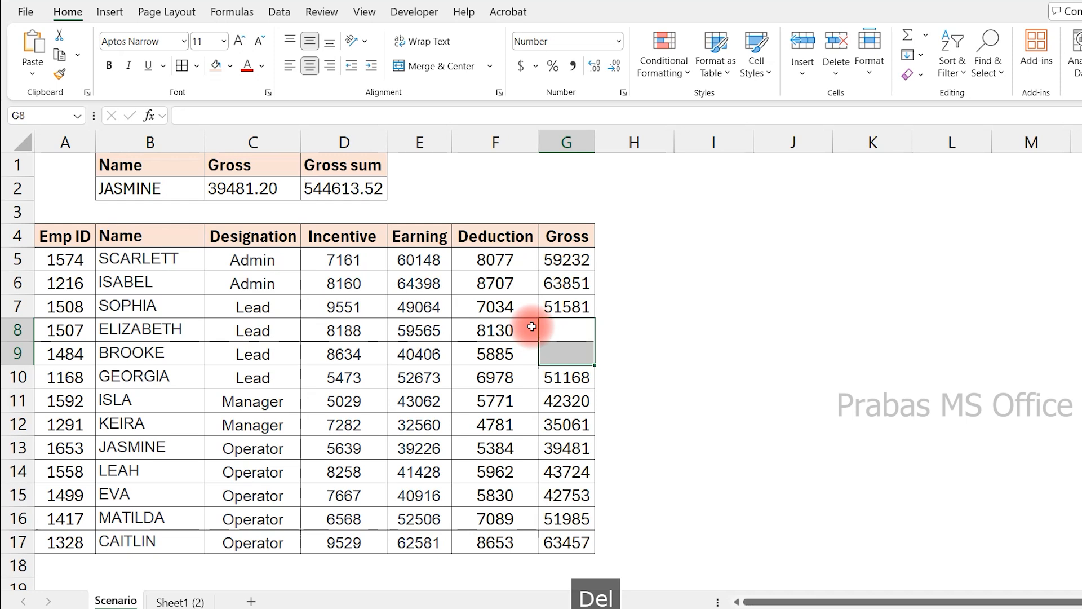
{"action": "key", "text": "ctrl+z"}
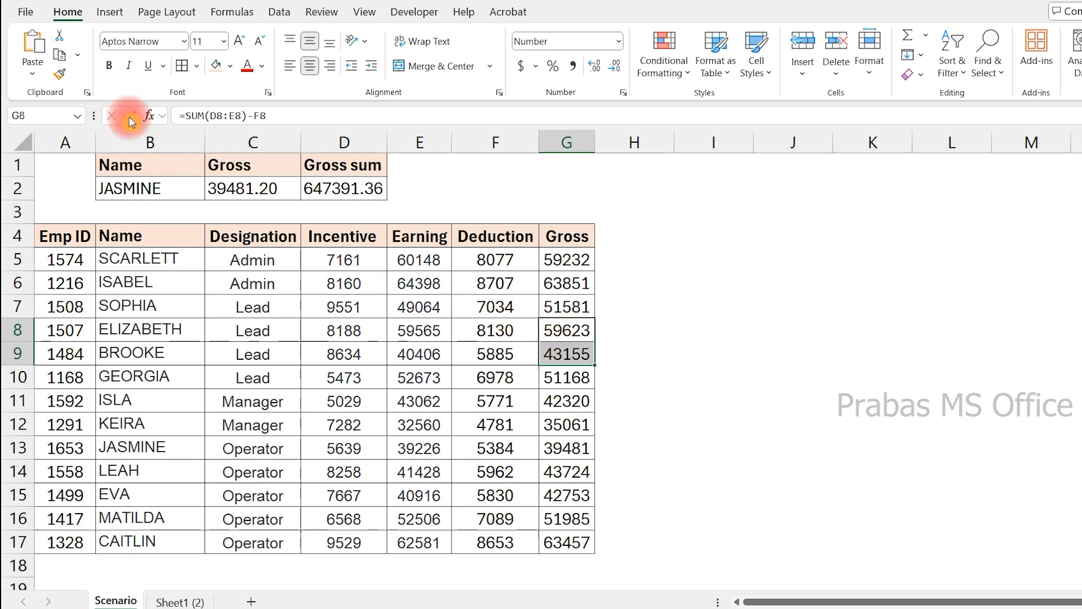
- Set the workbook calculation mode to Manual in the Excel formula options
{"action": "left_click", "coordinate": [26, 12]}
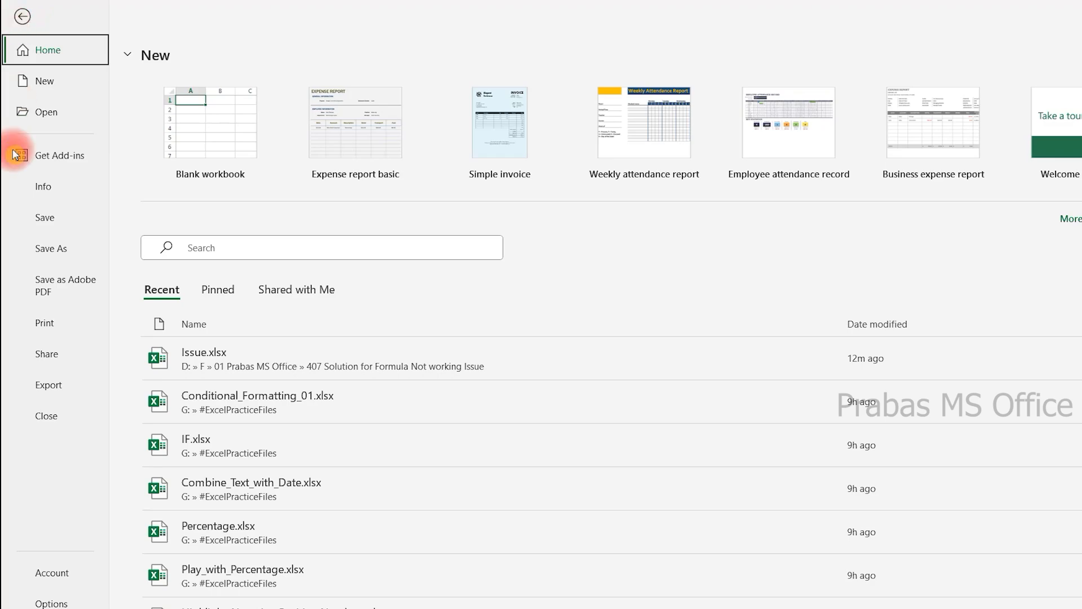
{"action": "left_click", "coordinate": [48, 603]}
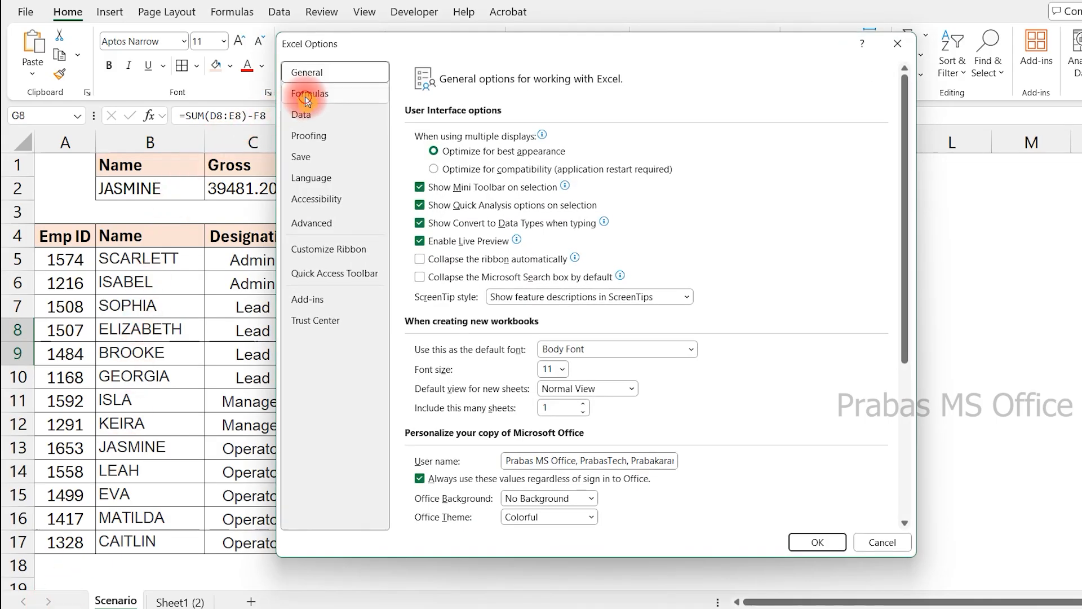
{"action": "left_click", "coordinate": [309, 94]}
{"action": "mouse_move", "coordinate": [426, 137]}
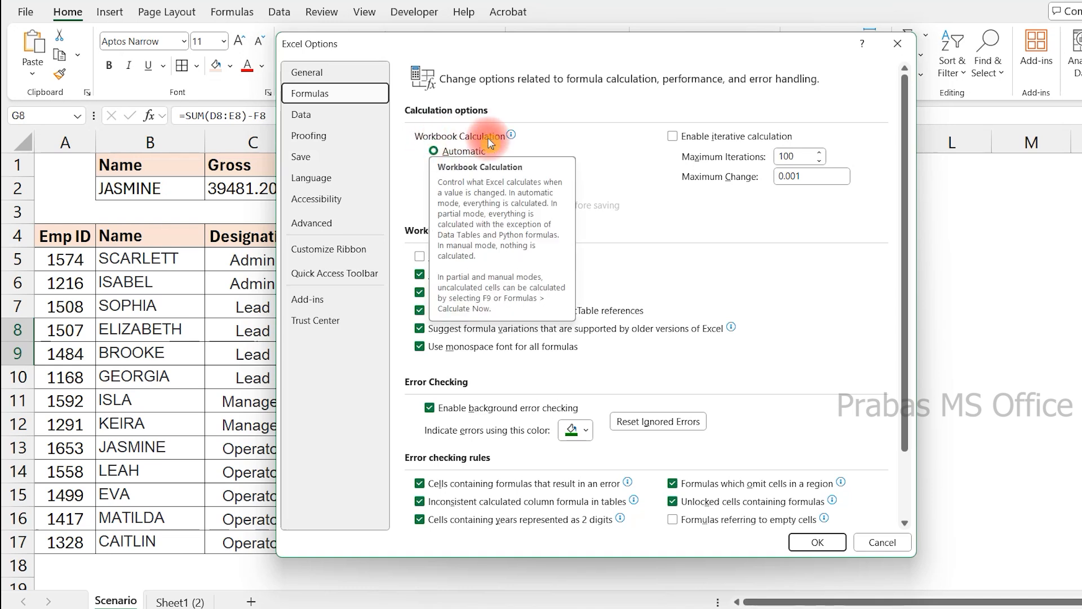
{"action": "left_click", "coordinate": [433, 188]}
{"action": "left_click", "coordinate": [805, 543]}
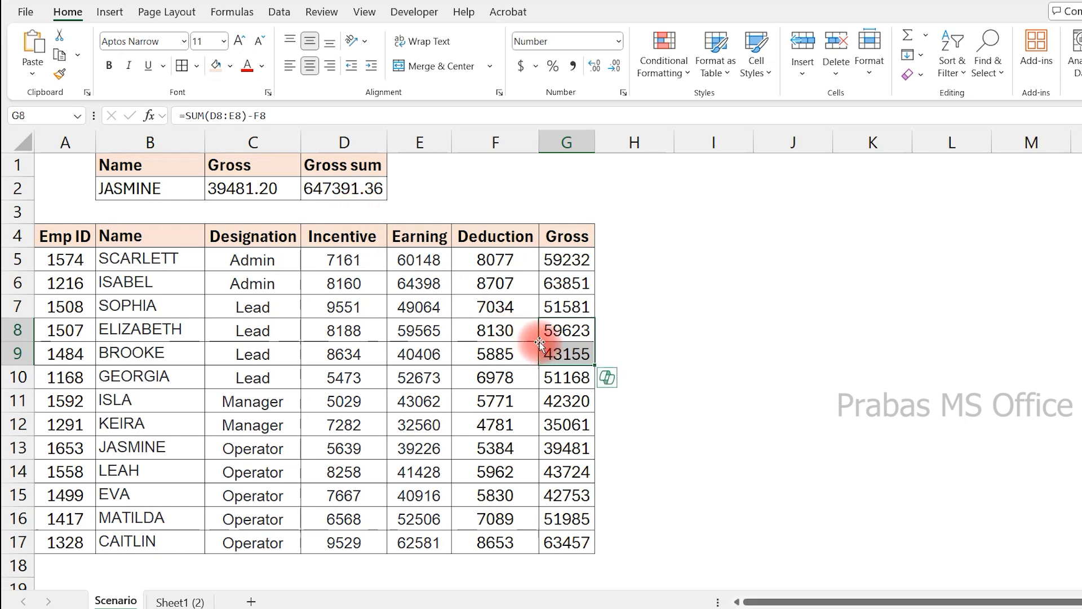
- Clear the Gross values in G7:G9
{"action": "left_click_drag", "start_coordinate": [560, 307], "coordinate": [561, 354]}
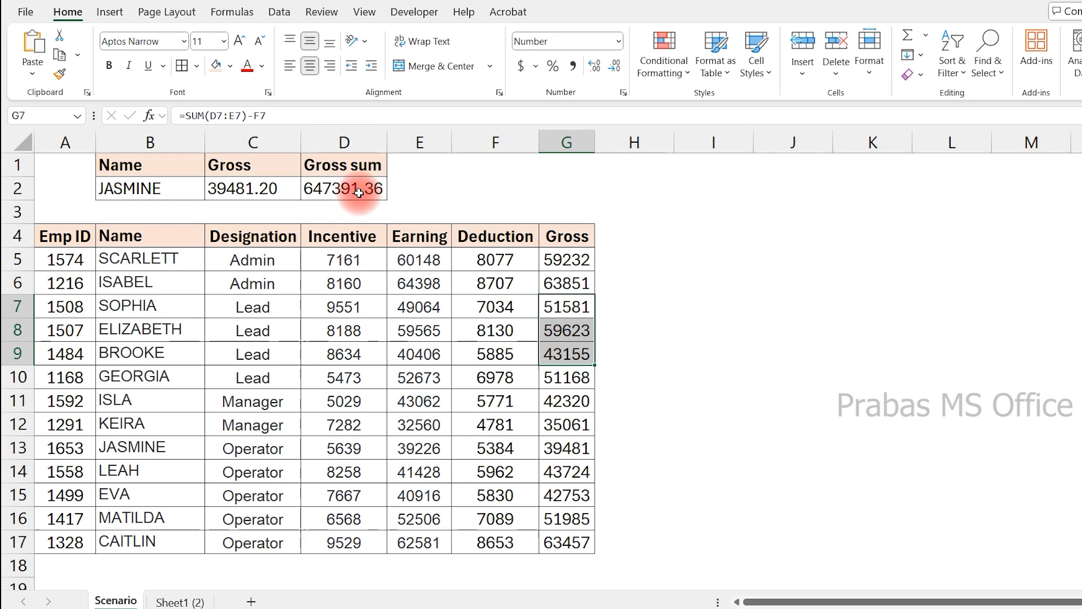
{"action": "key", "text": "Delete"}
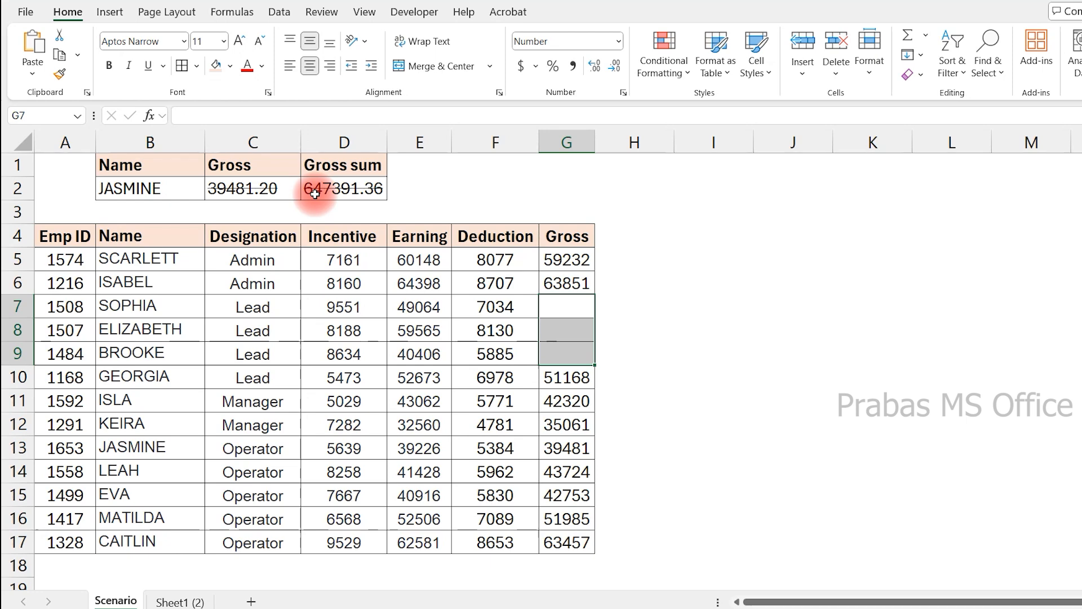
- Check the workbook calculation mode in the Excel formula options without changing it
{"action": "left_click", "coordinate": [18, 22]}
{"action": "left_click", "coordinate": [48, 601]}
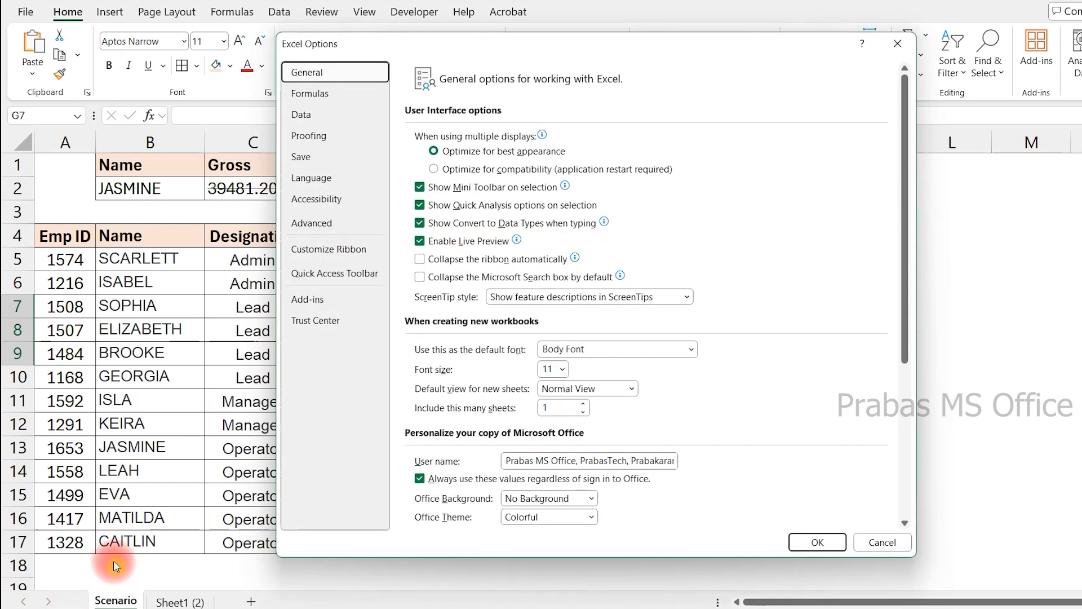
{"action": "left_click", "coordinate": [313, 96]}
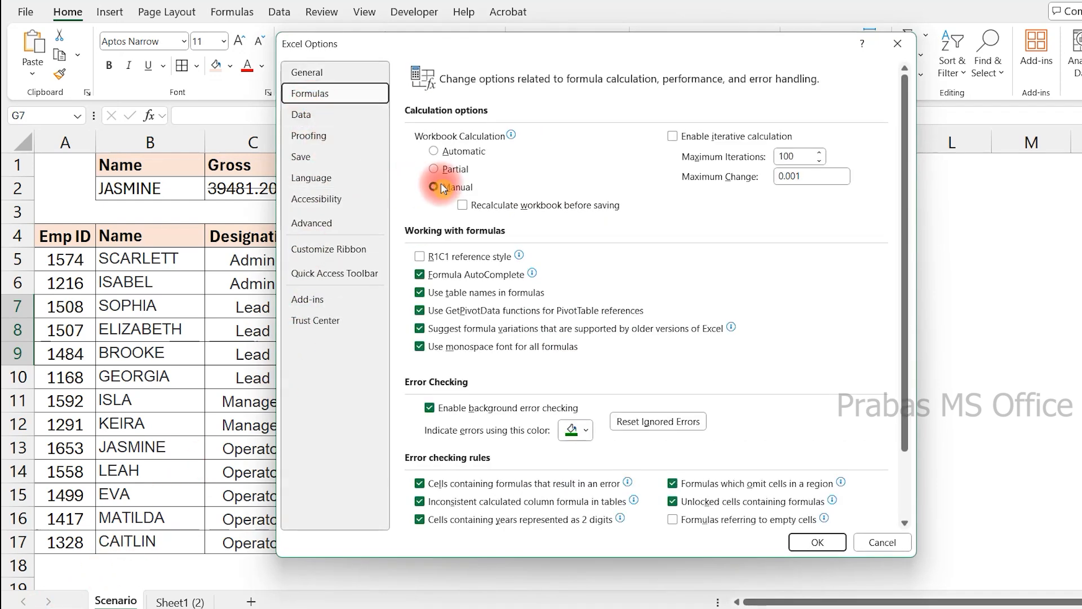
{"action": "left_click", "coordinate": [897, 43]}
- Re-enter the VLOOKUP formula in C2 and the SUM formula in D2 to force their recalculation
{"action": "double_click", "coordinate": [272, 187]}
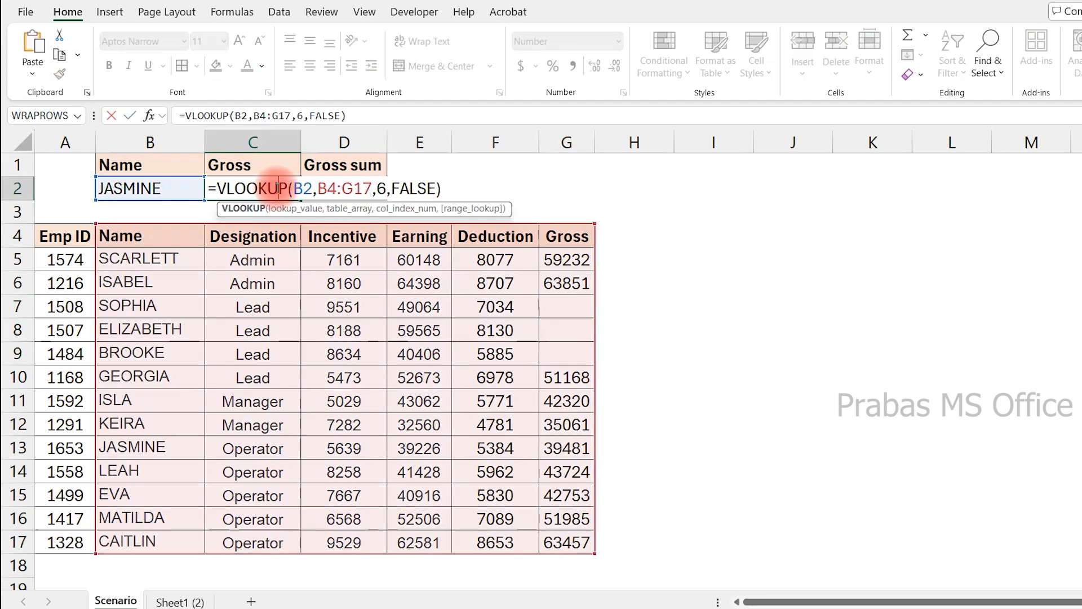
{"action": "key", "text": "Return"}
{"action": "double_click", "coordinate": [339, 188]}
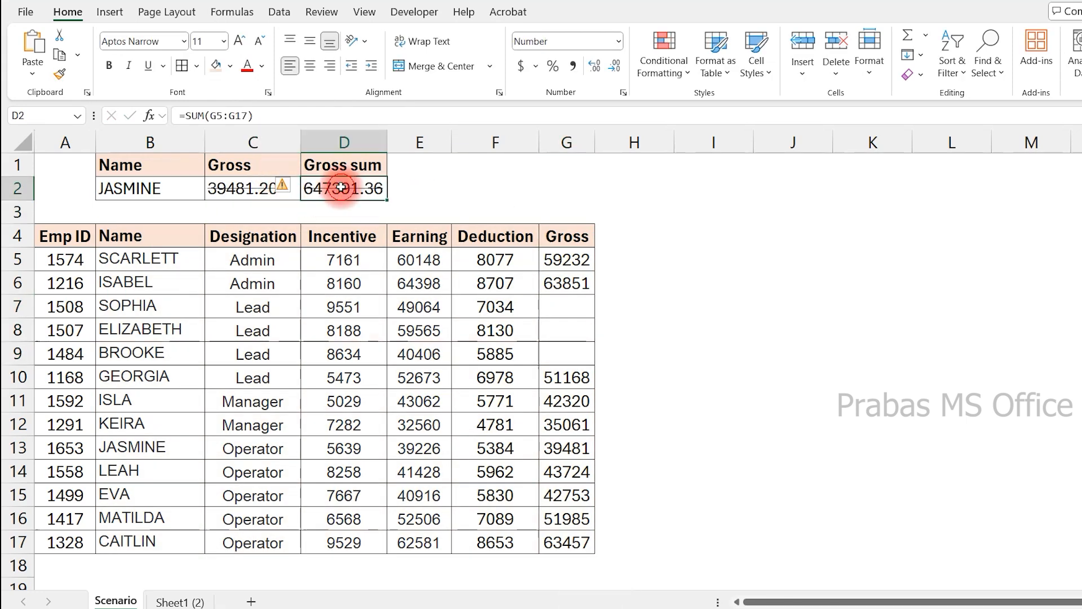
{"action": "key", "text": "Return"}
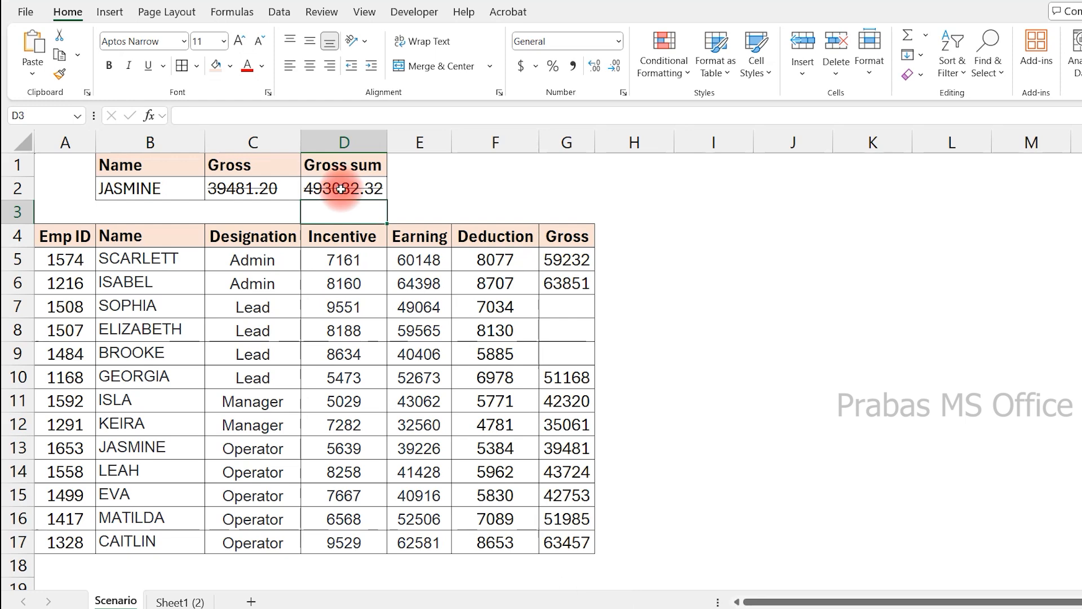
- Set the workbook calculation mode to Automatic in the Excel formula options
{"action": "left_click_drag", "start_coordinate": [567, 306], "coordinate": [570, 354]}
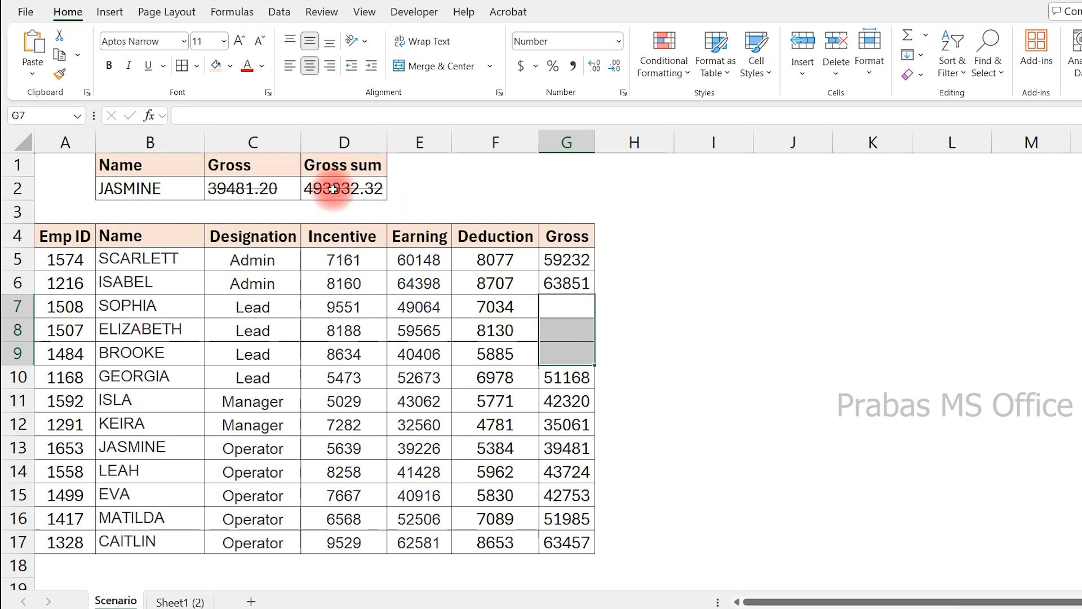
{"action": "left_click", "coordinate": [26, 14]}
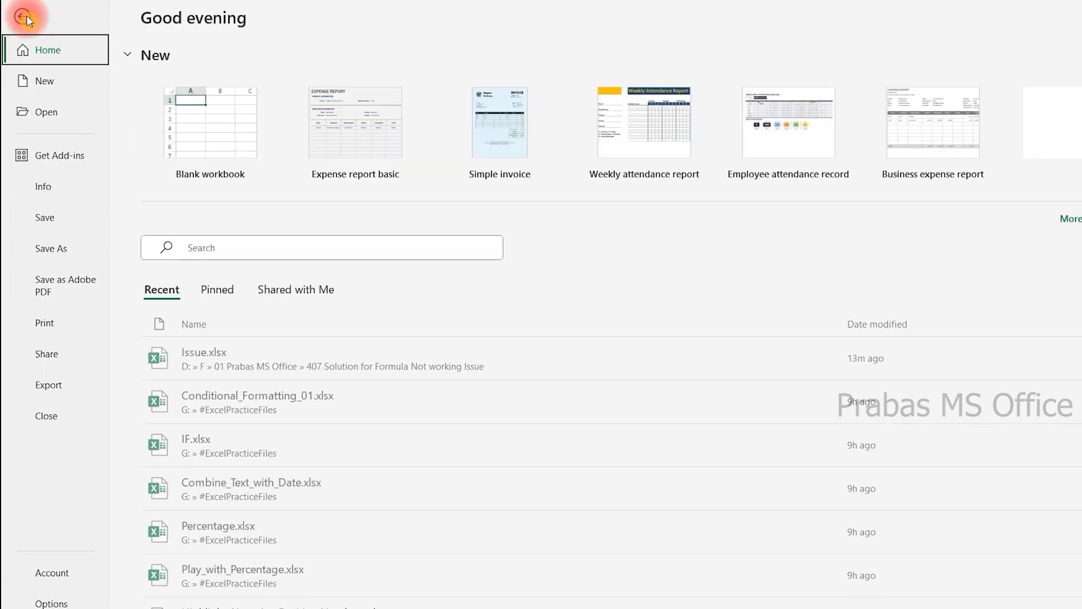
{"action": "left_click", "coordinate": [44, 602]}
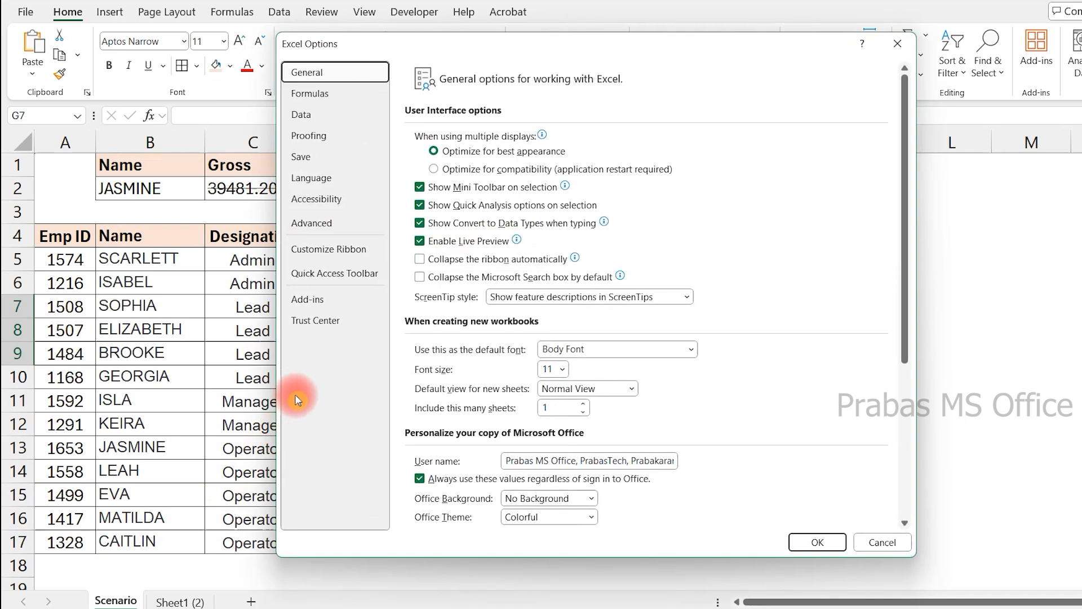
{"action": "left_click", "coordinate": [339, 93]}
{"action": "left_click", "coordinate": [441, 152]}
{"action": "left_click", "coordinate": [817, 542]}
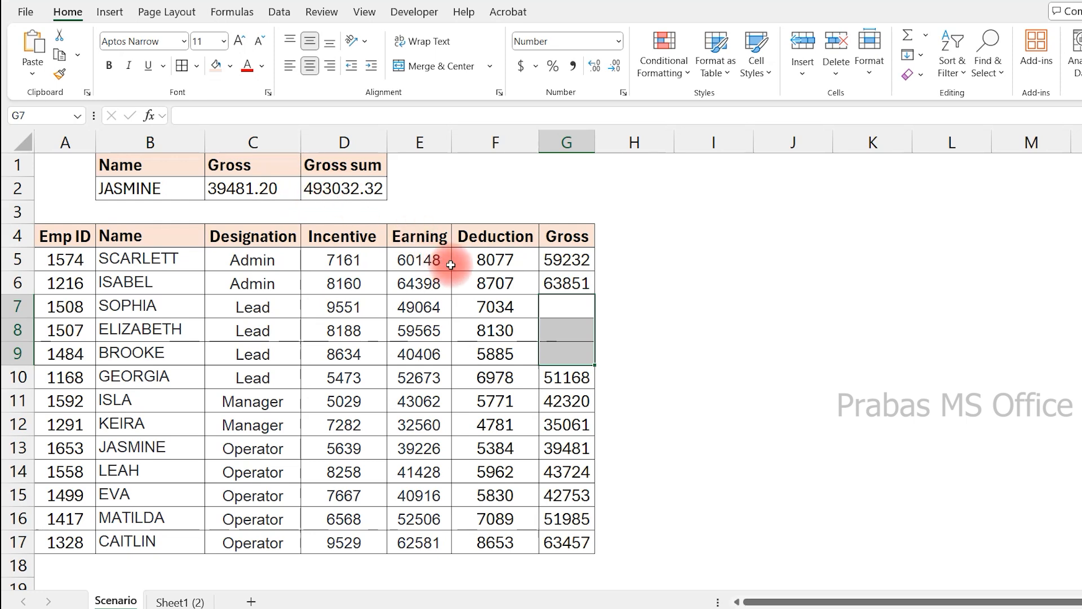
- Clear the Gross value in G11 and check whether the formula results in row 2 update
{"action": "left_click", "coordinate": [367, 194]}
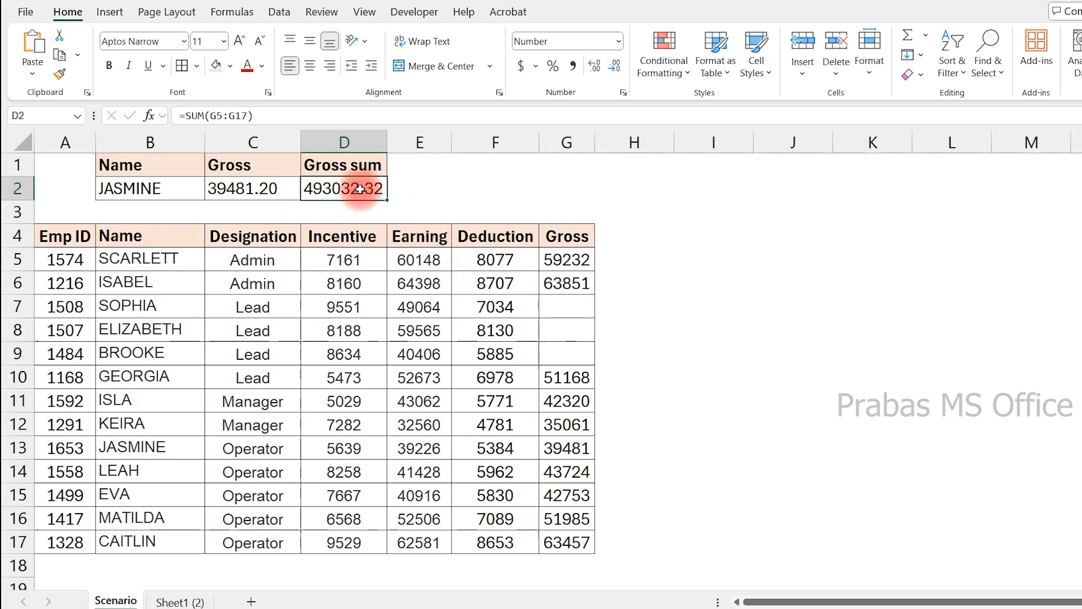
{"action": "left_click", "coordinate": [574, 401]}
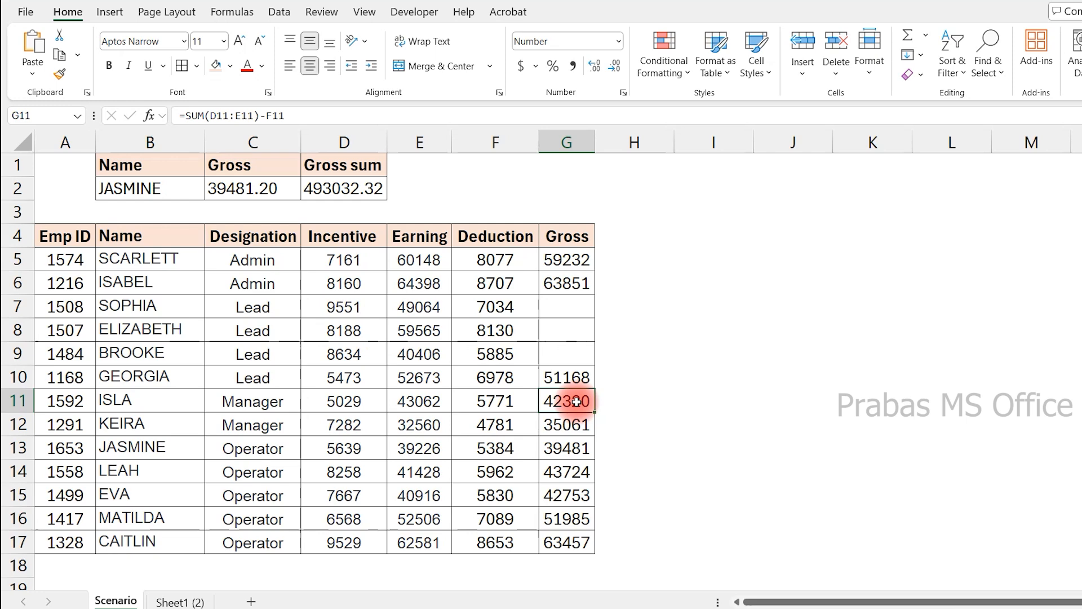
{"action": "key", "text": "Delete"}
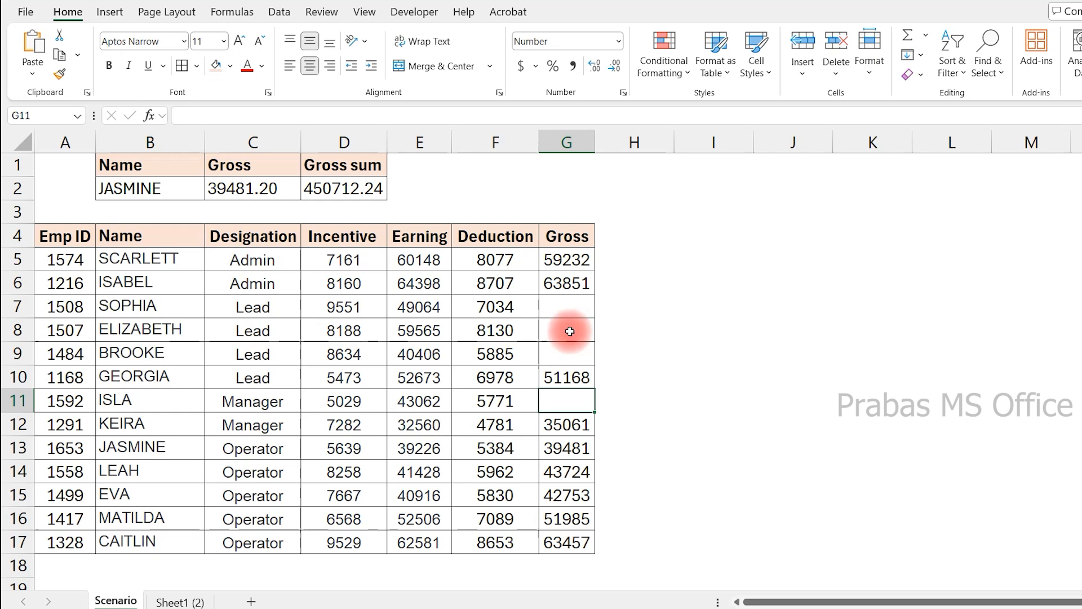
{"action": "left_click", "coordinate": [261, 185]}
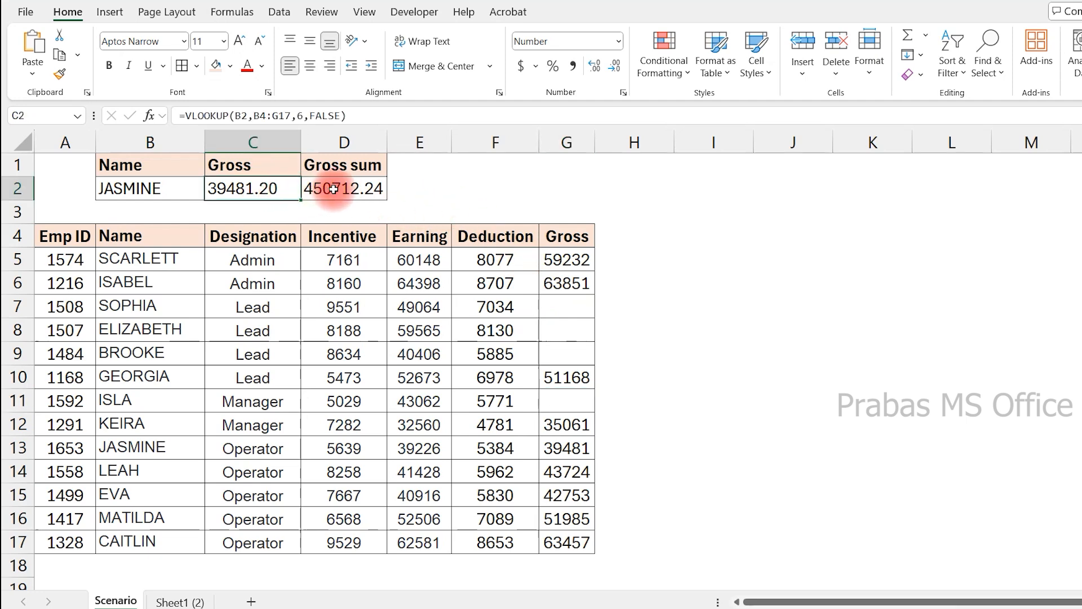